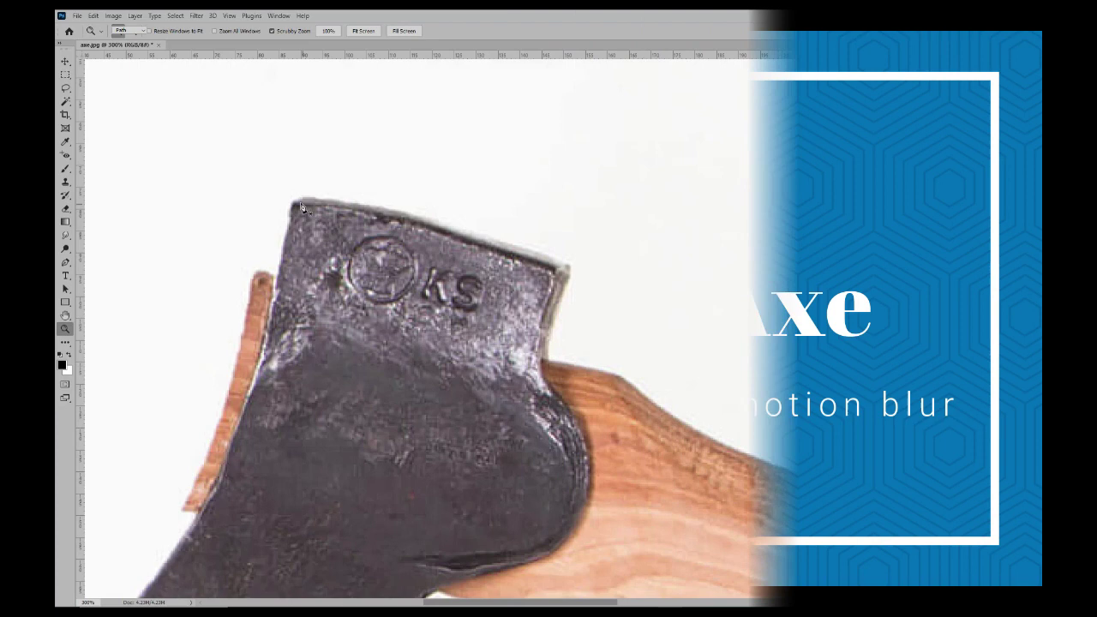
# Start a Pen path at the axe head's corner and trace along the handle's top edge.
pyautogui.press('p')
pyautogui.click(296, 200)
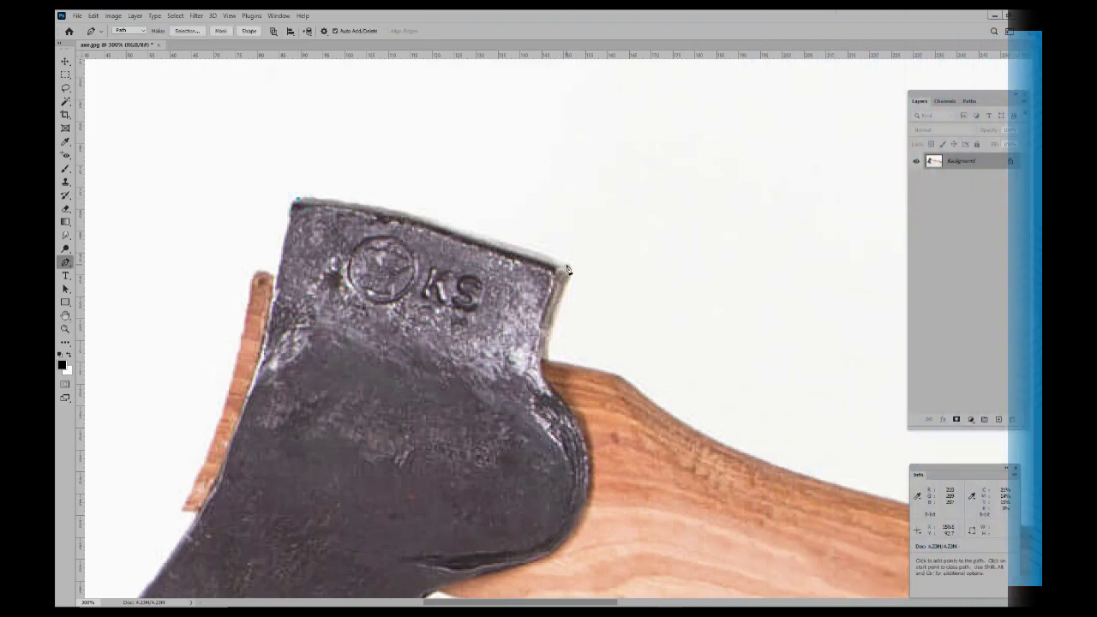
pyautogui.moveTo(565, 265); pyautogui.dragTo(381, 193)
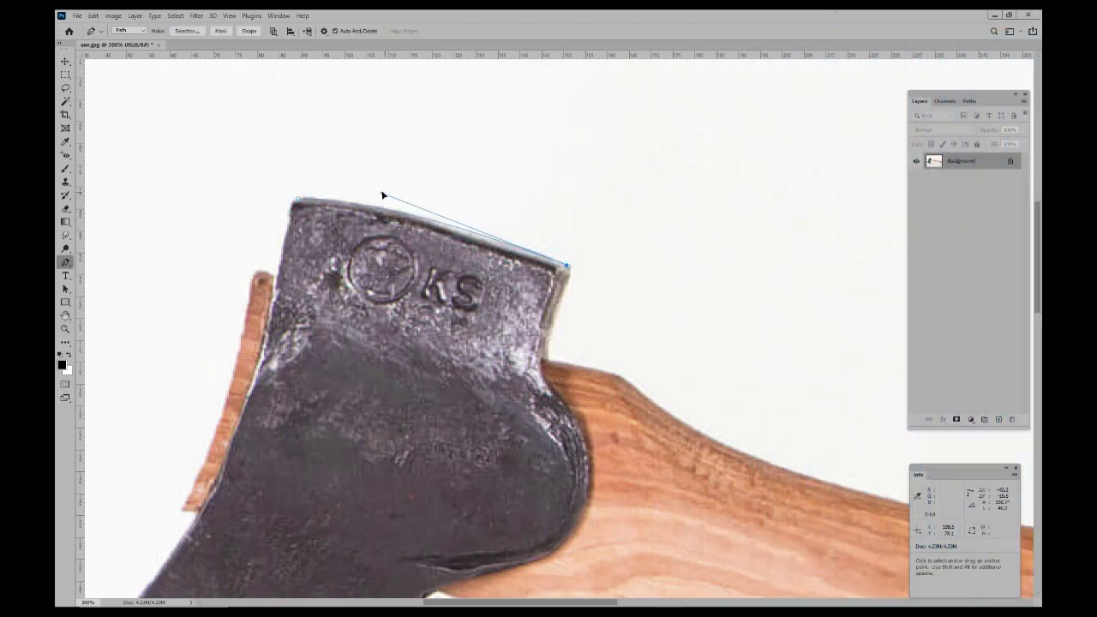
pyautogui.click(548, 360)
pyautogui.click(631, 385)
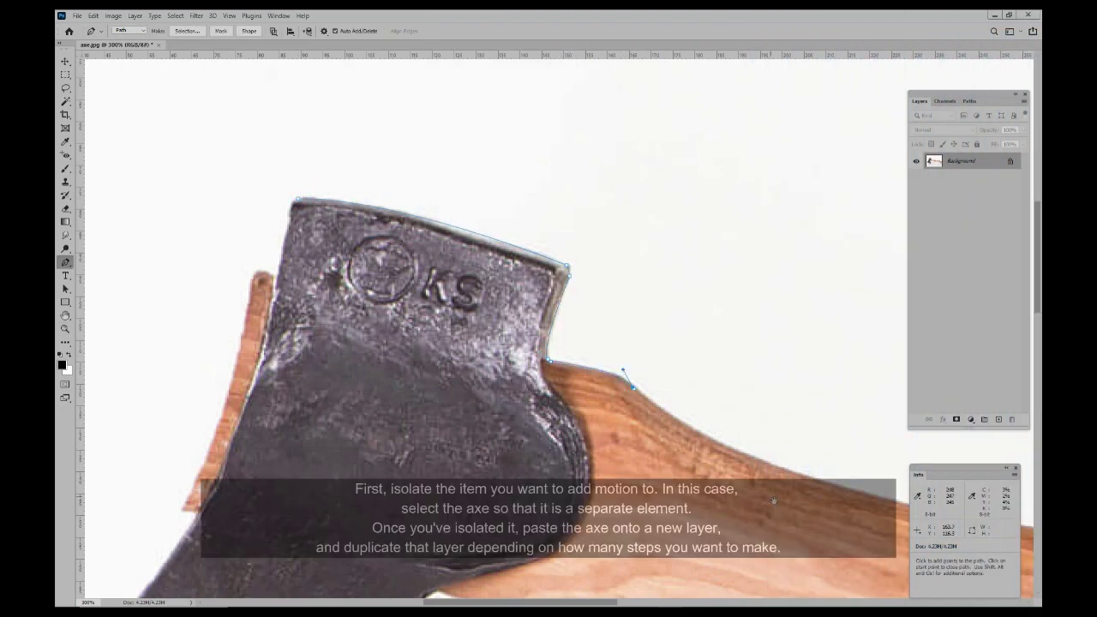
pyautogui.click(634, 424)
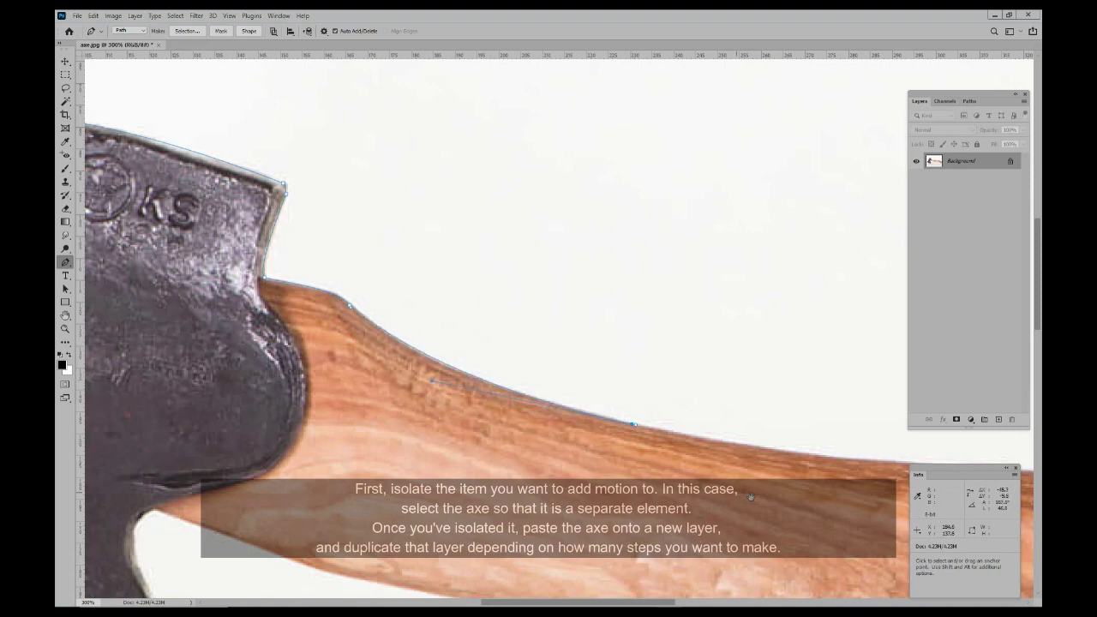
pyautogui.moveTo(750, 497); pyautogui.dragTo(420, 402)
pyautogui.click(671, 374)
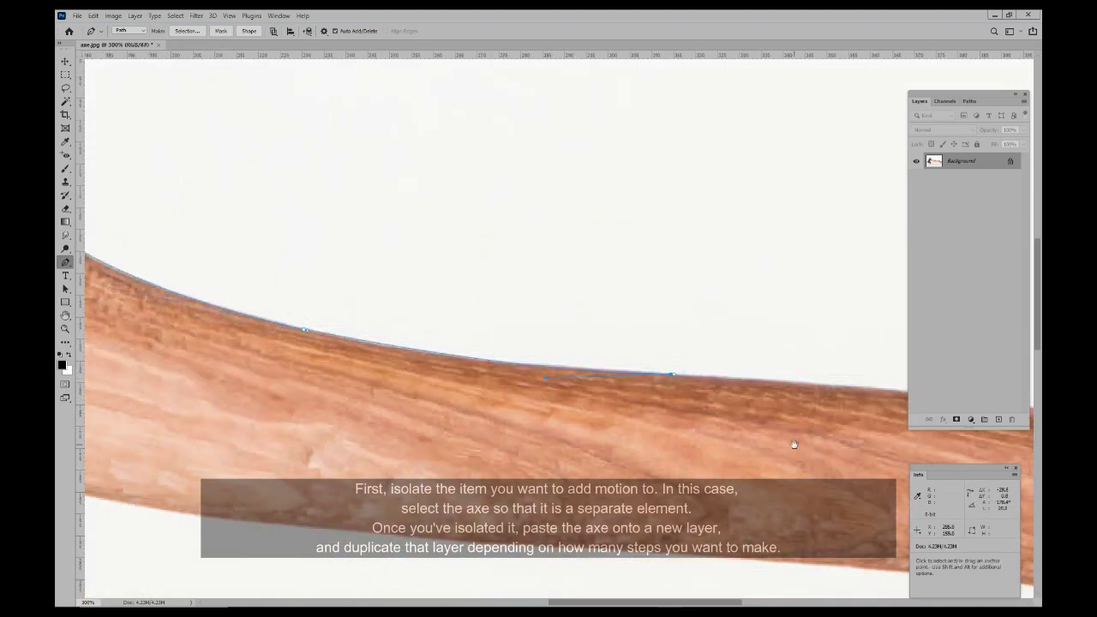
pyautogui.moveTo(794, 444)
pyautogui.mouseDown()
pyautogui.moveTo(666, 372)
pyautogui.moveTo(586, 389)
pyautogui.mouseUp()
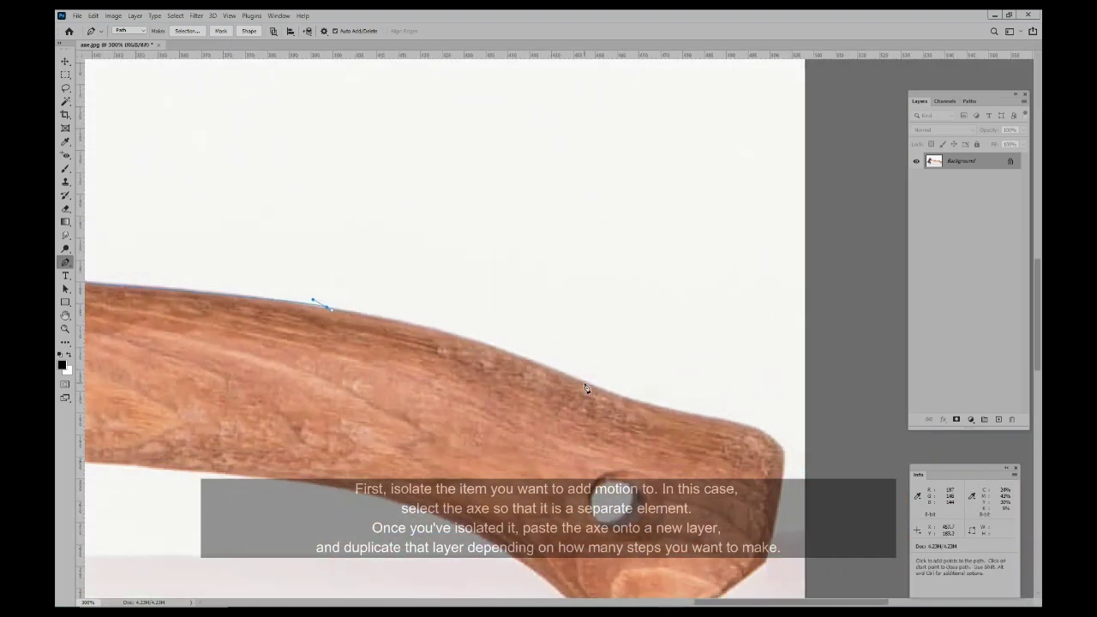
pyautogui.click(584, 380)
# Trace the outline around the handle's end and back along its lower edge.
pyautogui.click(751, 426)
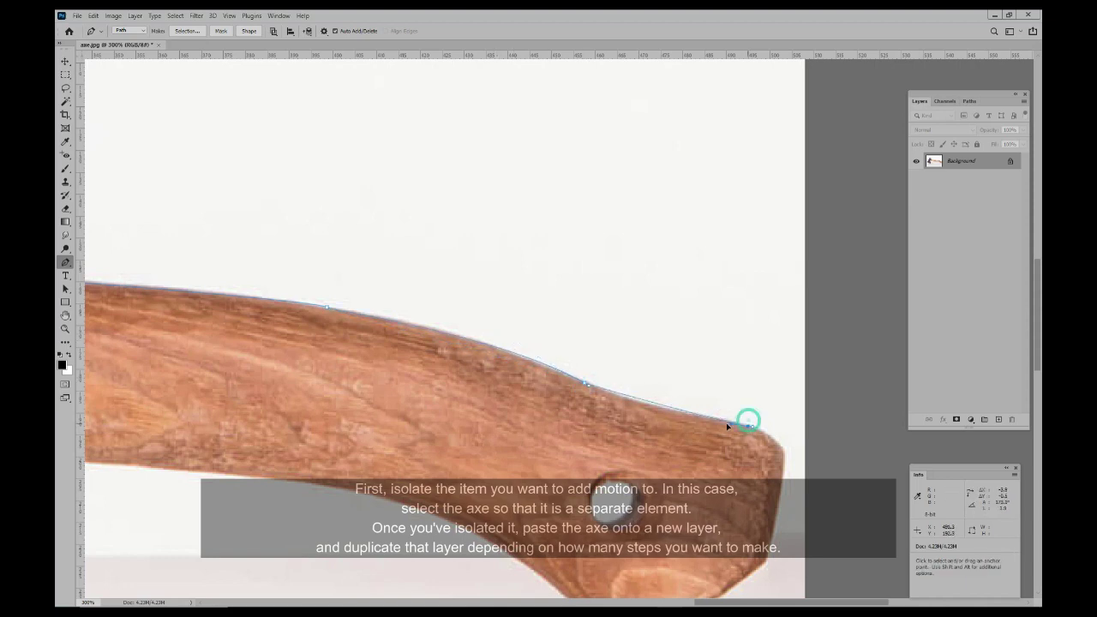
pyautogui.moveTo(788, 438); pyautogui.dragTo(760, 299)
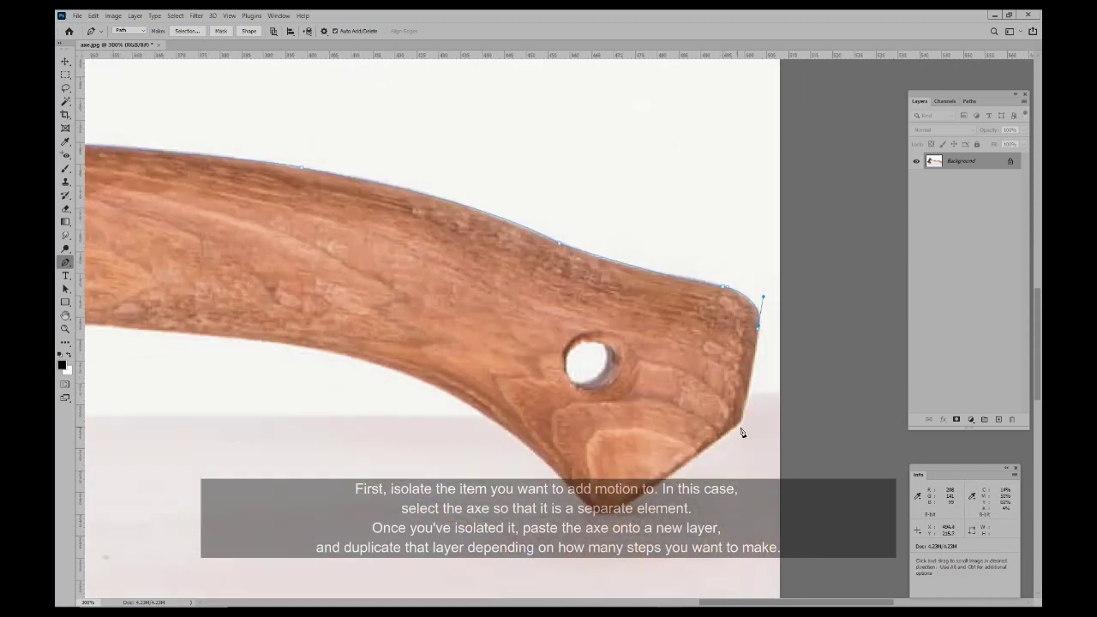
pyautogui.click(746, 404)
pyautogui.click(740, 419)
pyautogui.press('ctrl')
pyautogui.click(617, 508)
pyautogui.click(576, 494)
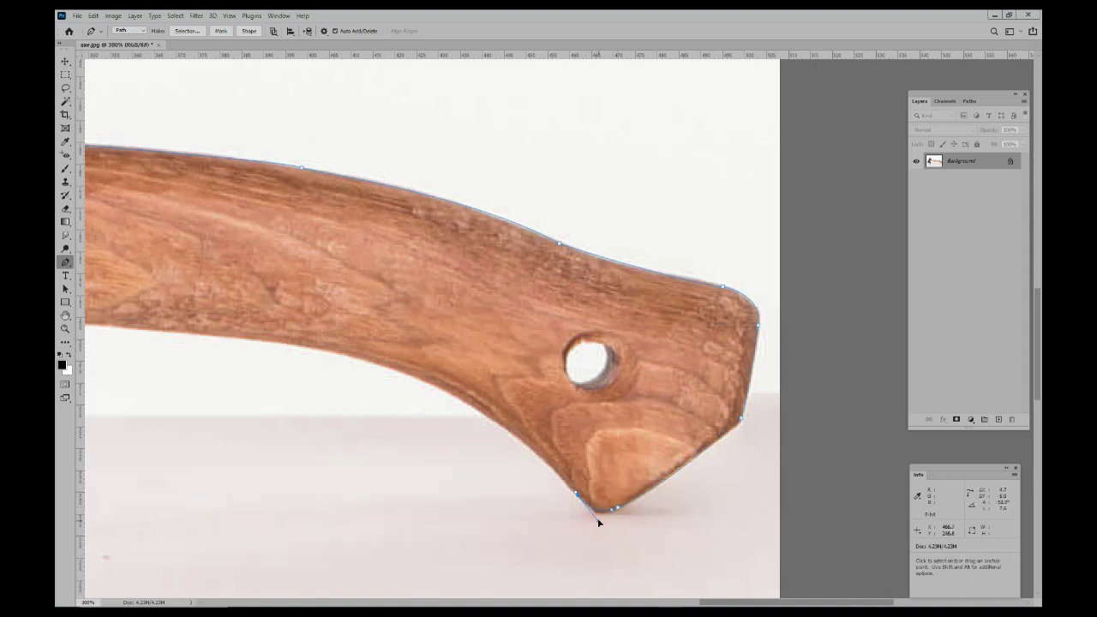
pyautogui.moveTo(334, 356)
pyautogui.mouseDown()
pyautogui.moveTo(462, 368)
pyautogui.moveTo(400, 403)
pyautogui.mouseUp()
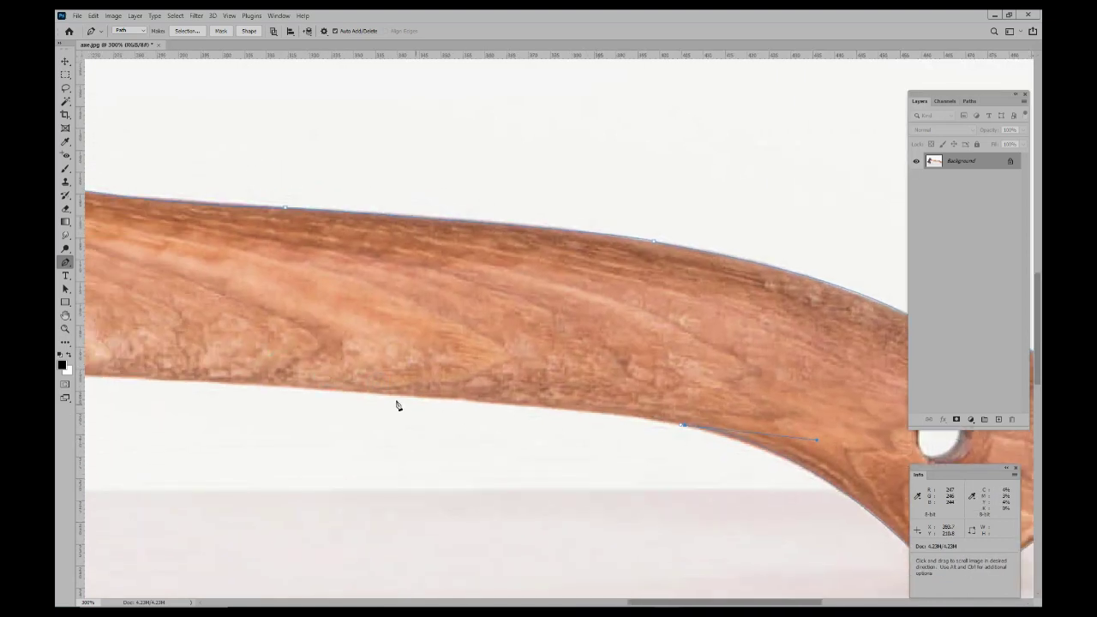
pyautogui.moveTo(326, 414); pyautogui.dragTo(704, 427)
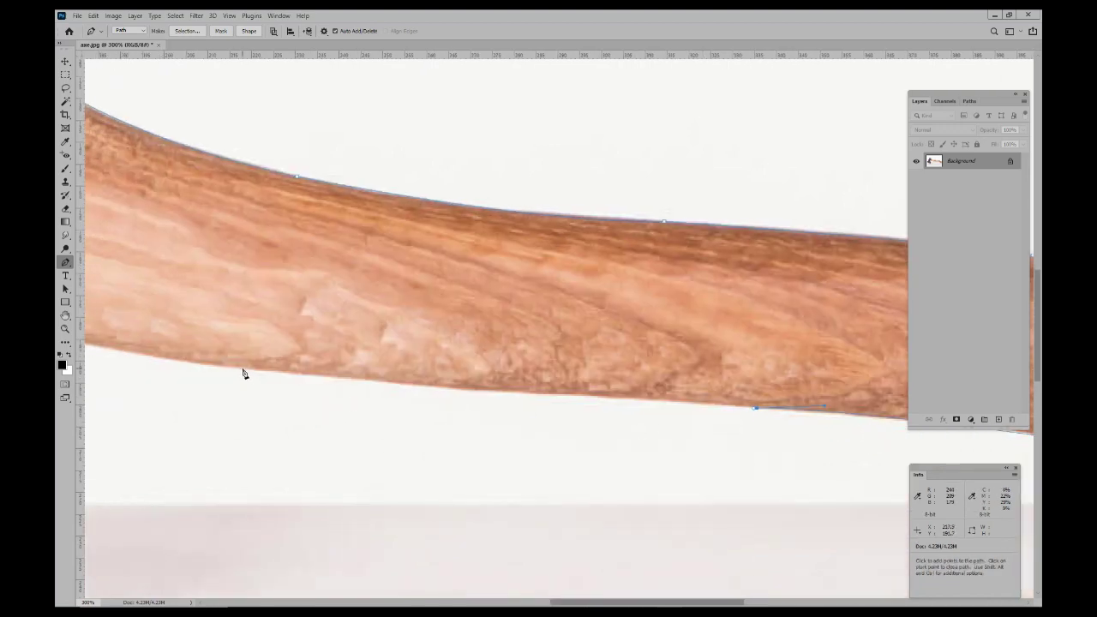
pyautogui.moveTo(245, 370)
pyautogui.mouseDown()
pyautogui.moveTo(267, 385)
pyautogui.moveTo(365, 357)
pyautogui.moveTo(573, 427)
pyautogui.mouseUp()
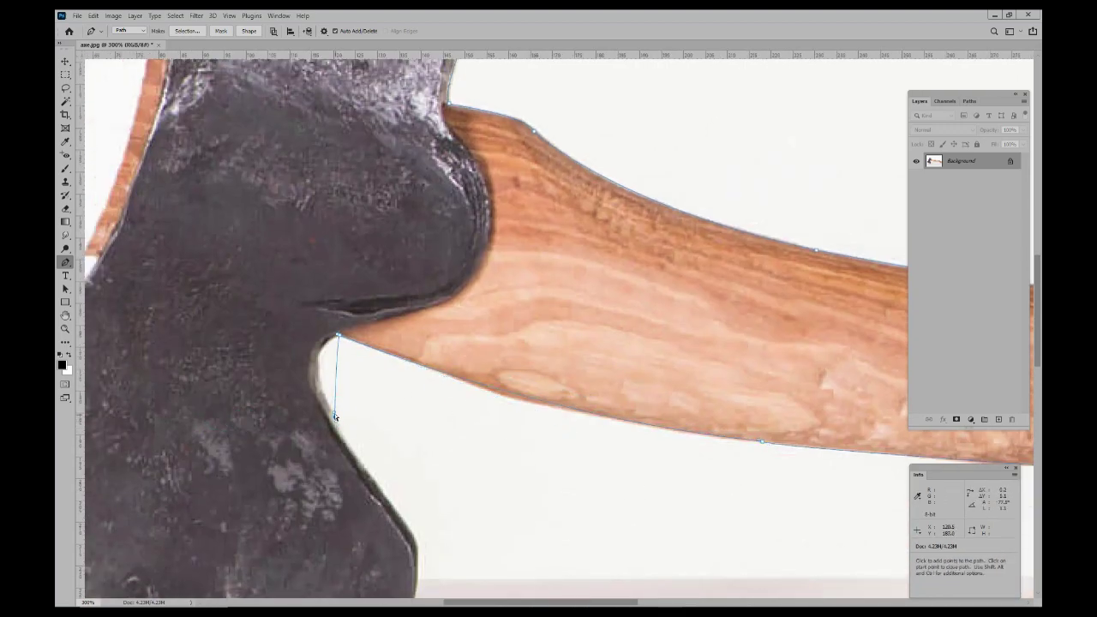
# Continue the outline down the head's edge and along the blade's cutting edge.
pyautogui.moveTo(336, 417); pyautogui.dragTo(288, 365)
pyautogui.moveTo(421, 554); pyautogui.dragTo(470, 442)
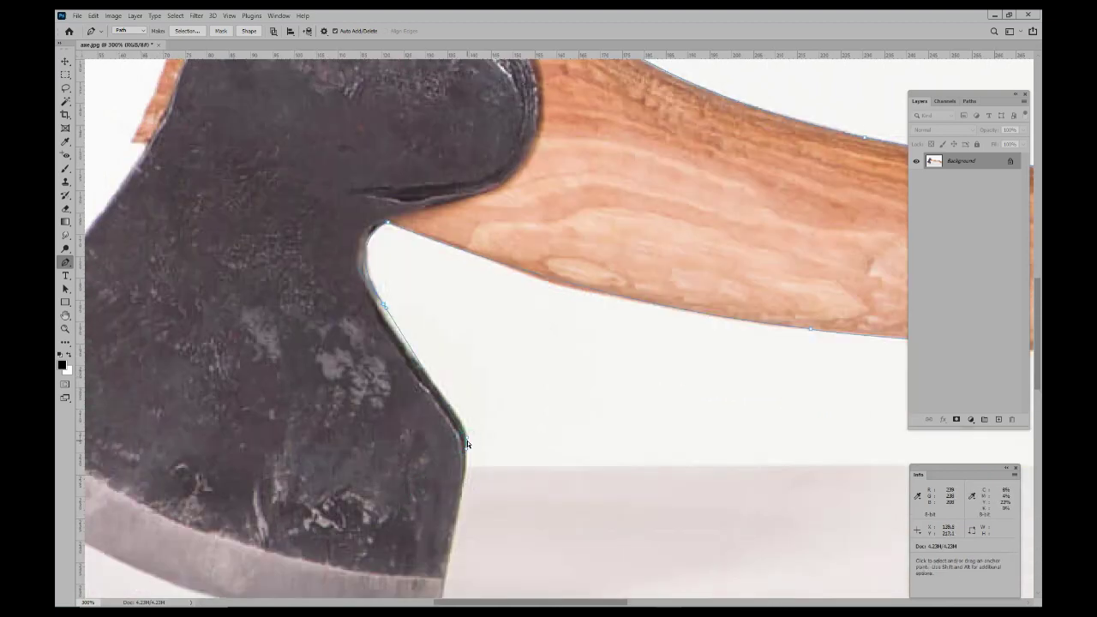
pyautogui.click(433, 383)
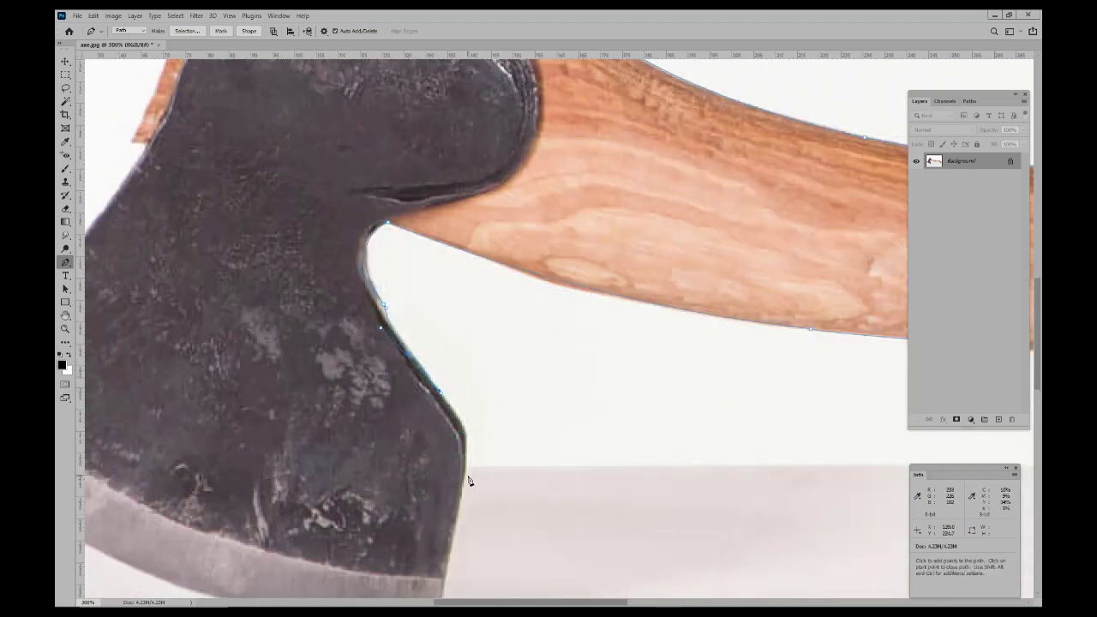
pyautogui.moveTo(464, 482); pyautogui.dragTo(478, 438)
pyautogui.scroll(-3, 480, 525)
pyautogui.hscroll(-2, 497, 505)
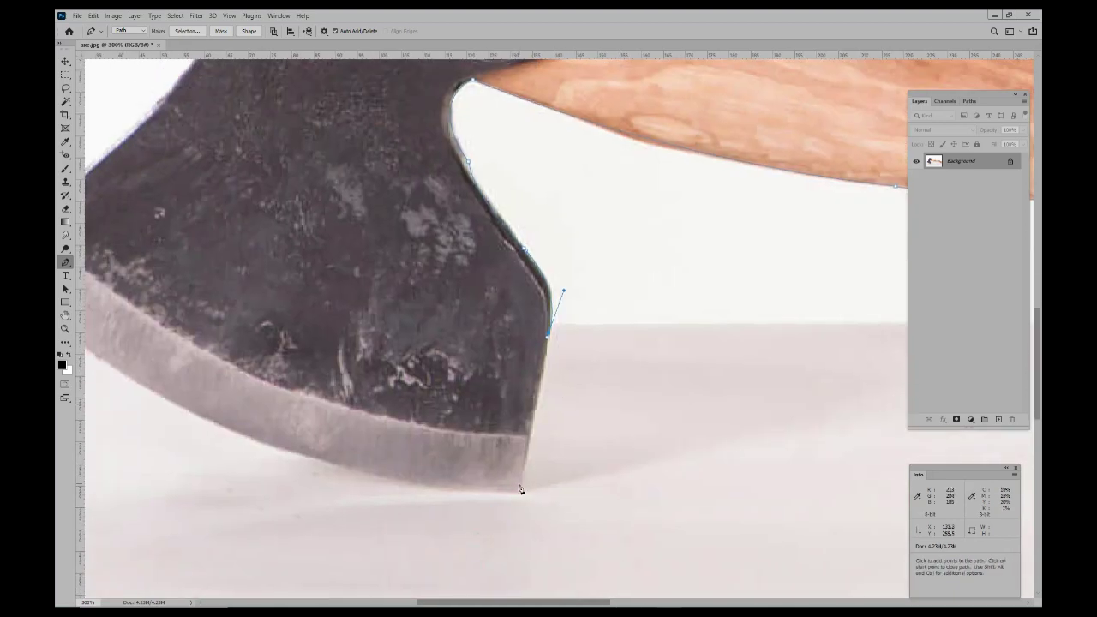
pyautogui.hscroll(-4, 504, 497)
pyautogui.scroll(1, 504, 496)
pyautogui.moveTo(118, 280)
pyautogui.mouseDown()
pyautogui.moveTo(442, 577)
pyautogui.moveTo(385, 558)
pyautogui.mouseUp()
# Carry the outline up the head's front edge to its top corner.
pyautogui.scroll(3, 325, 372)
pyautogui.hscroll(-5, 326, 372)
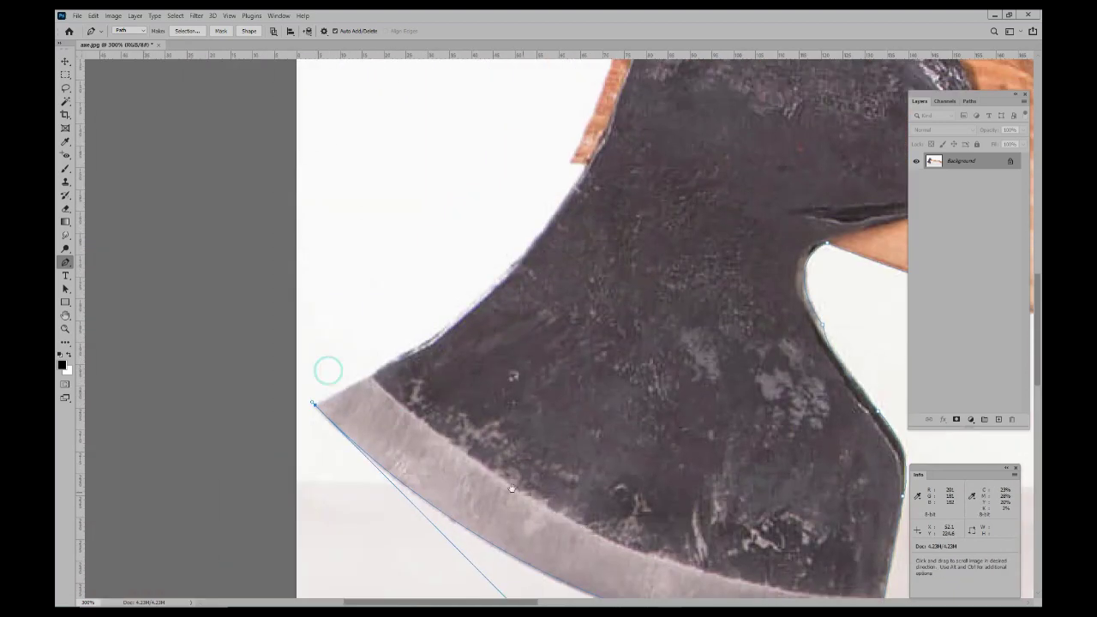
pyautogui.moveTo(461, 320); pyautogui.dragTo(476, 308)
pyautogui.moveTo(589, 161); pyautogui.dragTo(591, 190)
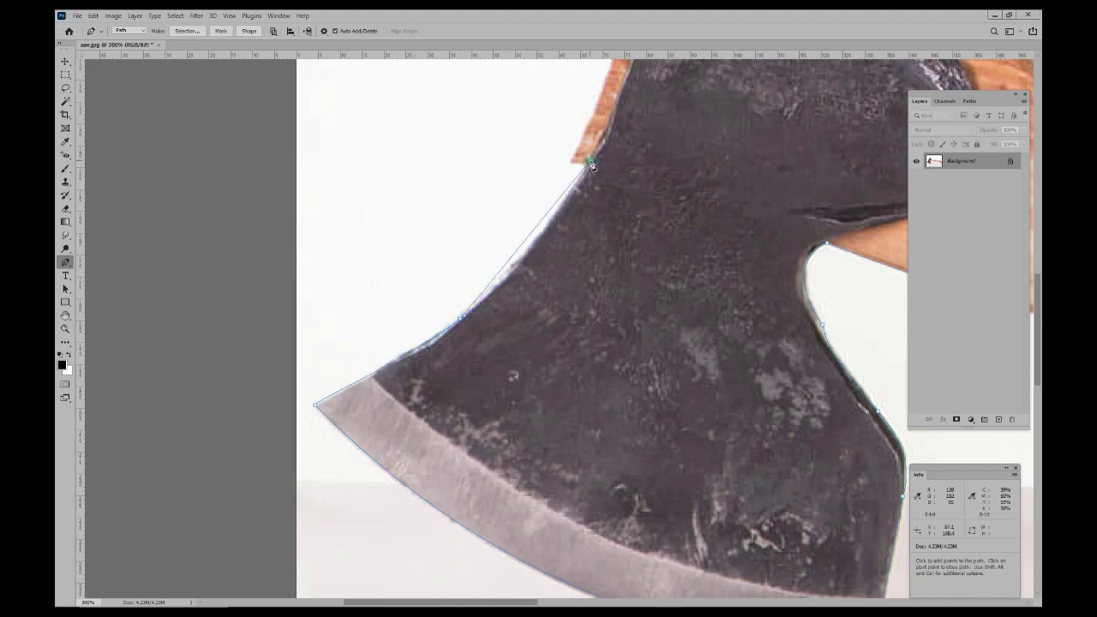
pyautogui.scroll(5, 550, 246)
pyautogui.hscroll(-1, 549, 246)
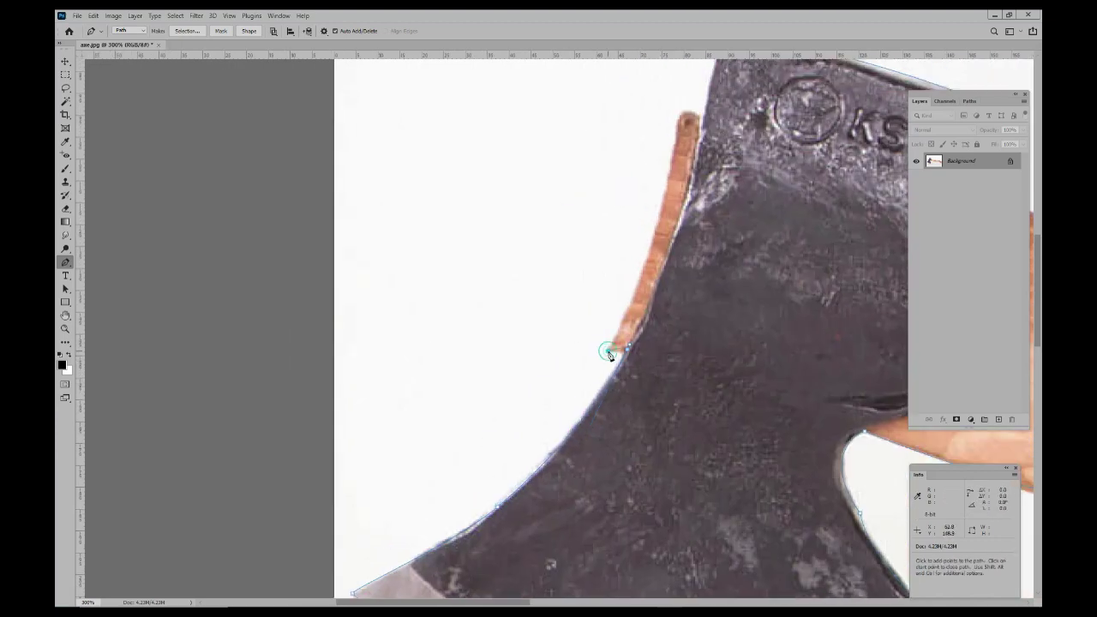
pyautogui.moveTo(679, 123); pyautogui.dragTo(702, 122)
pyautogui.scroll(5, 702, 120)
pyautogui.hscroll(4, 703, 120)
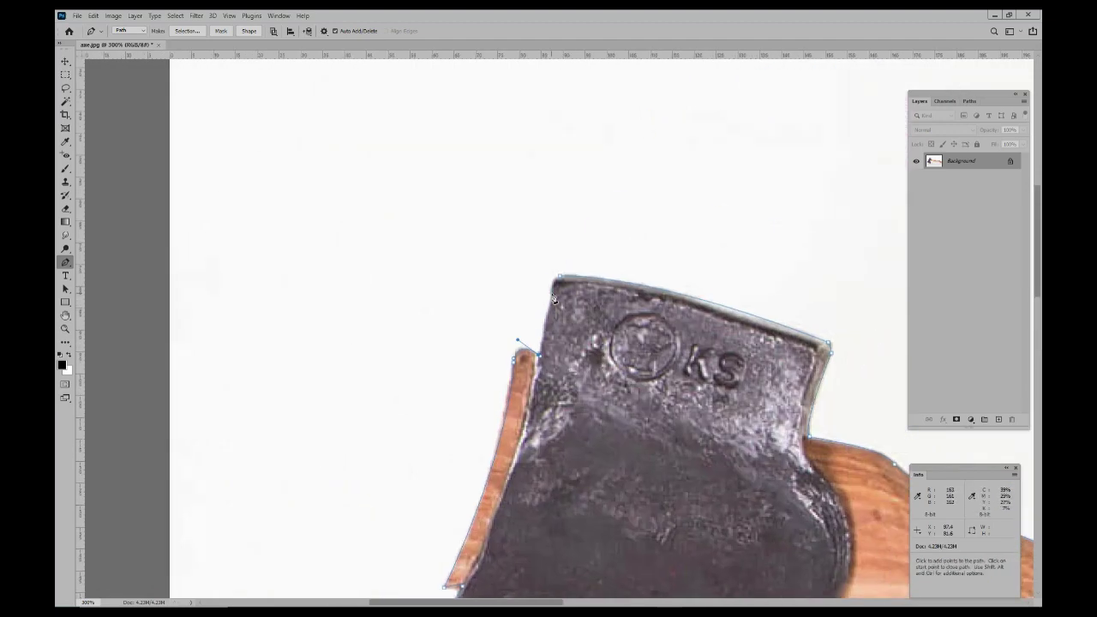
pyautogui.click(1023, 101)
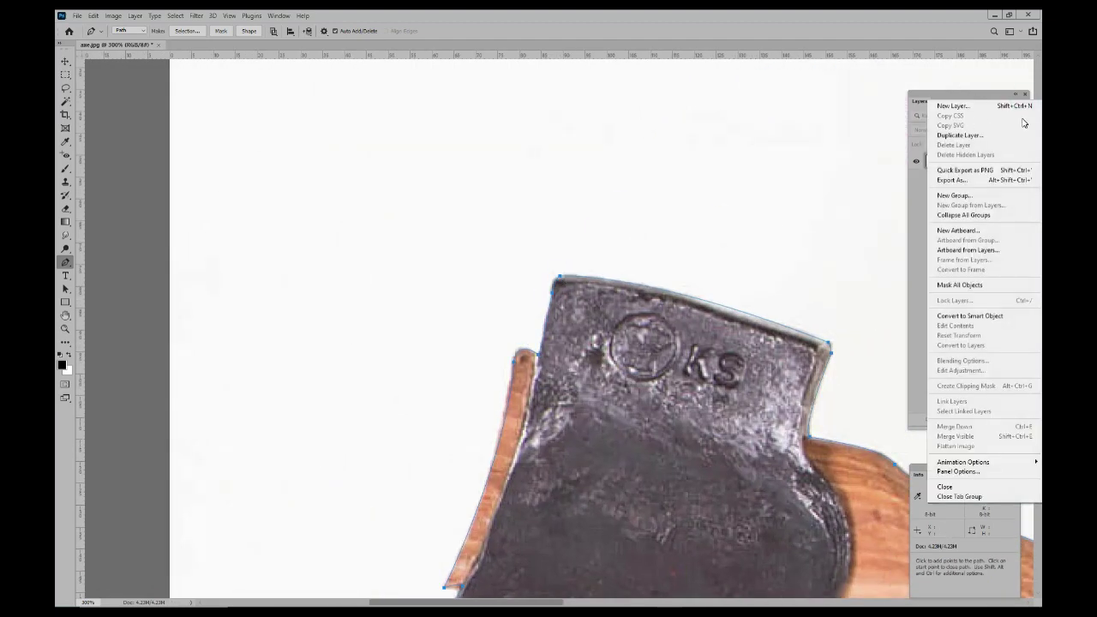
# Save the work path as Path 1 in the Paths panel.
pyautogui.press('Escape')
pyautogui.click(969, 102)
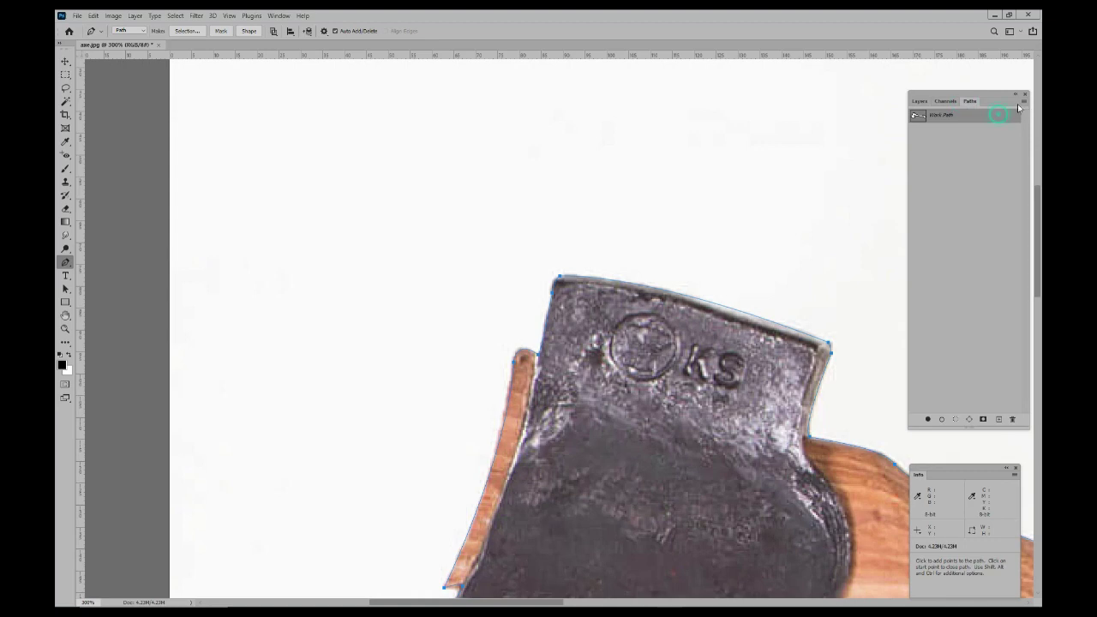
pyautogui.click(1023, 101)
pyautogui.click(994, 127)
pyautogui.press('Return')
# Load Path 1 as a selection, copy the axe to Layer 1, and hide Background.
pyautogui.hotkey('ctrl', '0')
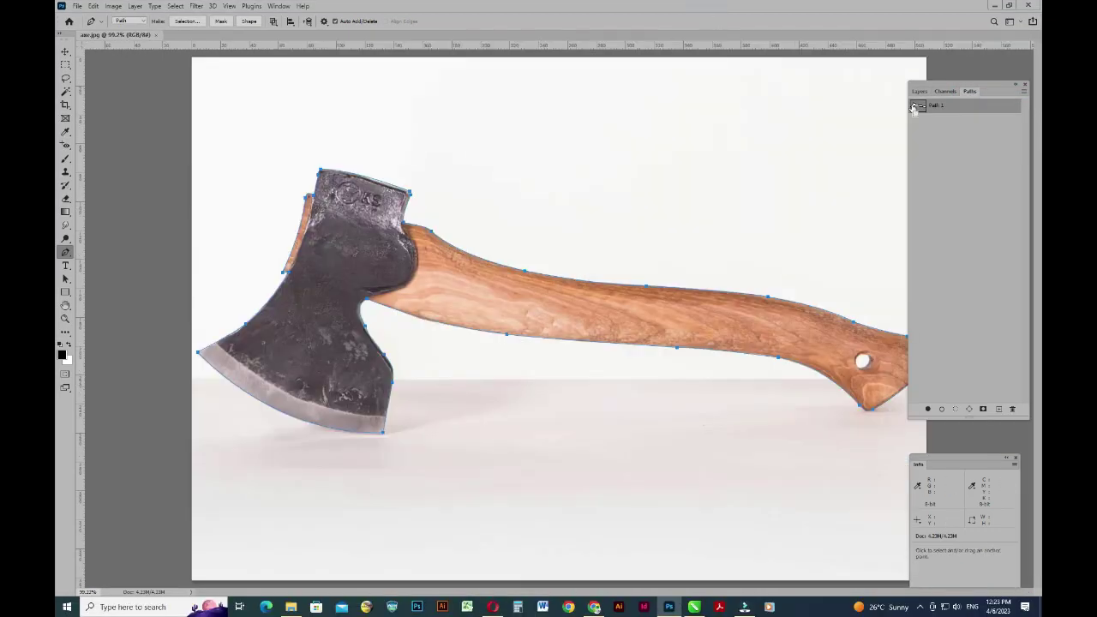
pyautogui.keyDown('ctrl'); pyautogui.click(913, 108); pyautogui.keyUp('ctrl')
pyautogui.click(918, 91)
pyautogui.hotkey('ctrl', 'j')
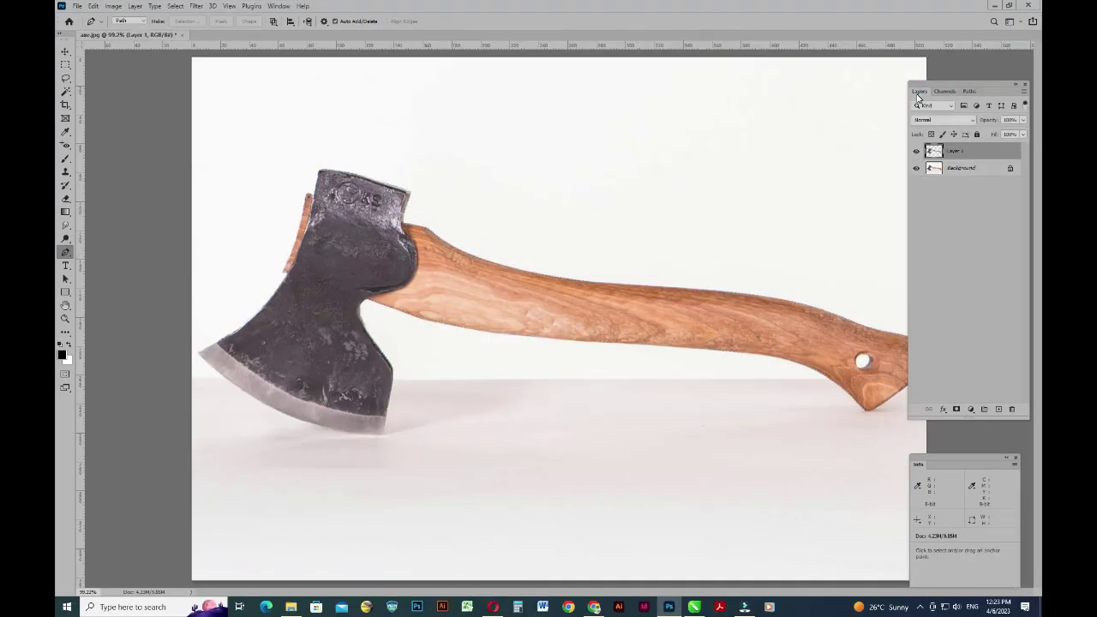
pyautogui.click(915, 168)
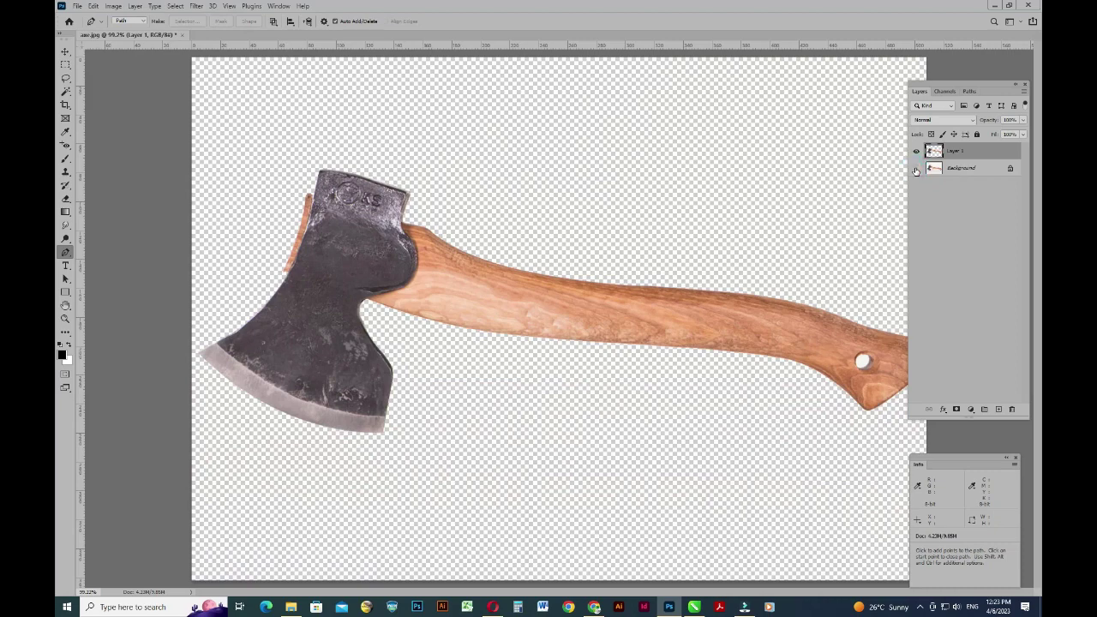
# Rotate the axe upright in Untitled-1 and move it to the upper right.
pyautogui.click(915, 168)
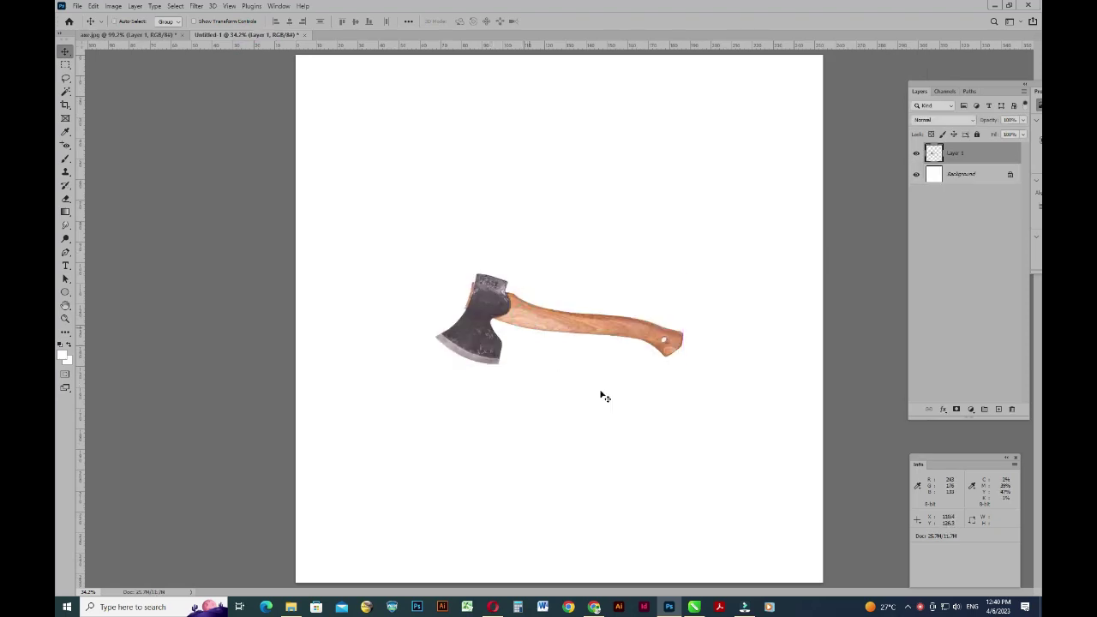
pyautogui.hotkey('ctrl', 't')
pyautogui.moveTo(692, 416); pyautogui.dragTo(482, 465)
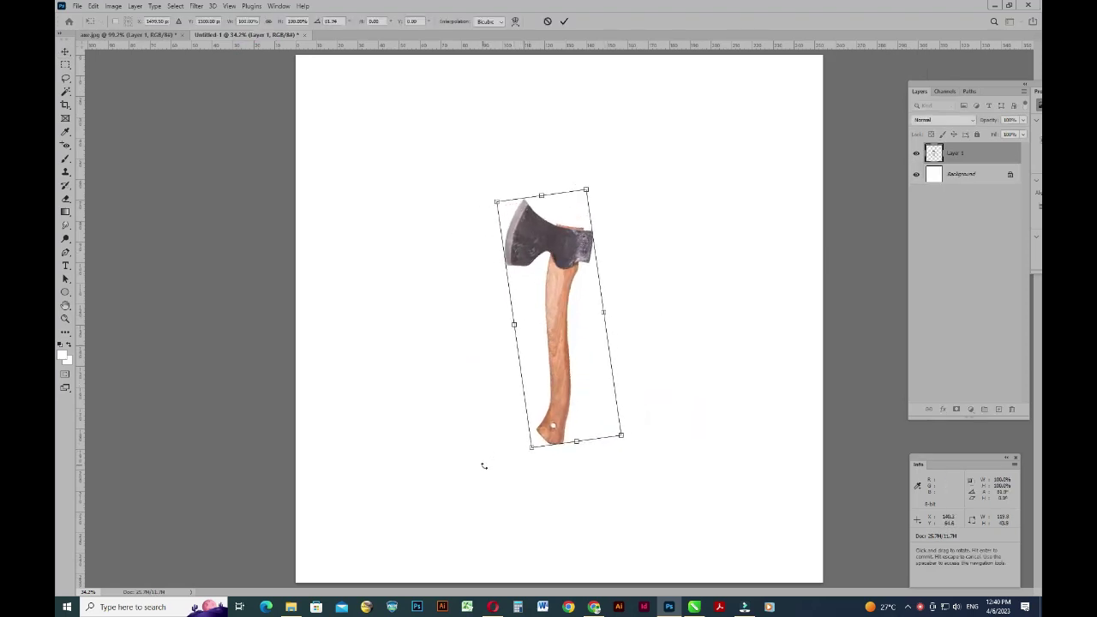
pyautogui.press('Return')
pyautogui.moveTo(566, 261); pyautogui.dragTo(721, 170)
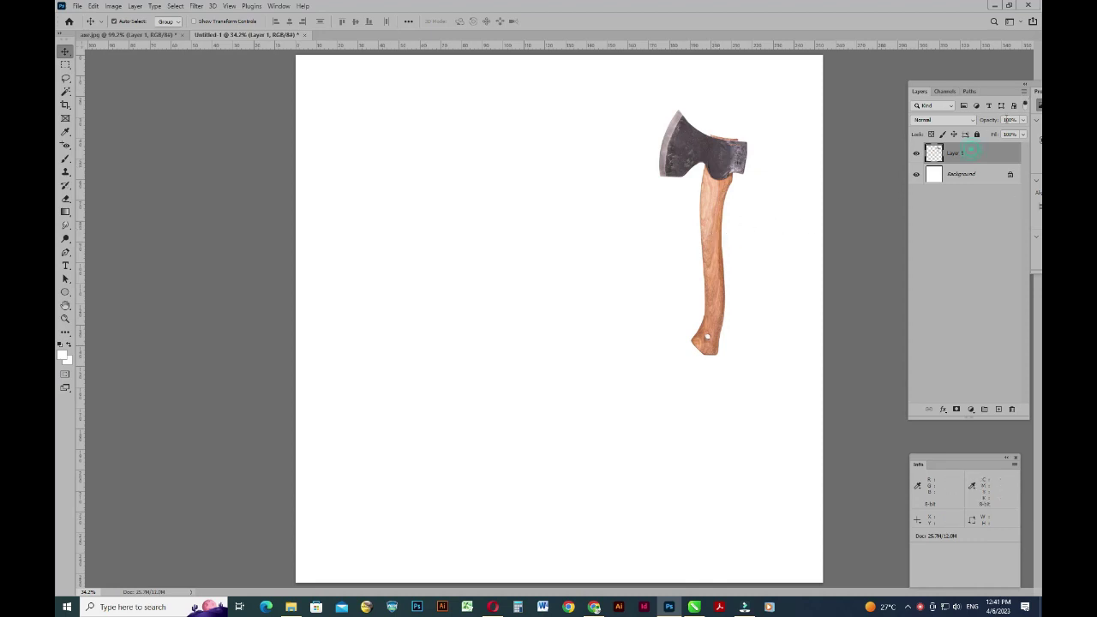
# Duplicate Layer 1, tilt the copy counter-clockwise, and shift it left.
pyautogui.rightClick(974, 152)
pyautogui.click(980, 141)
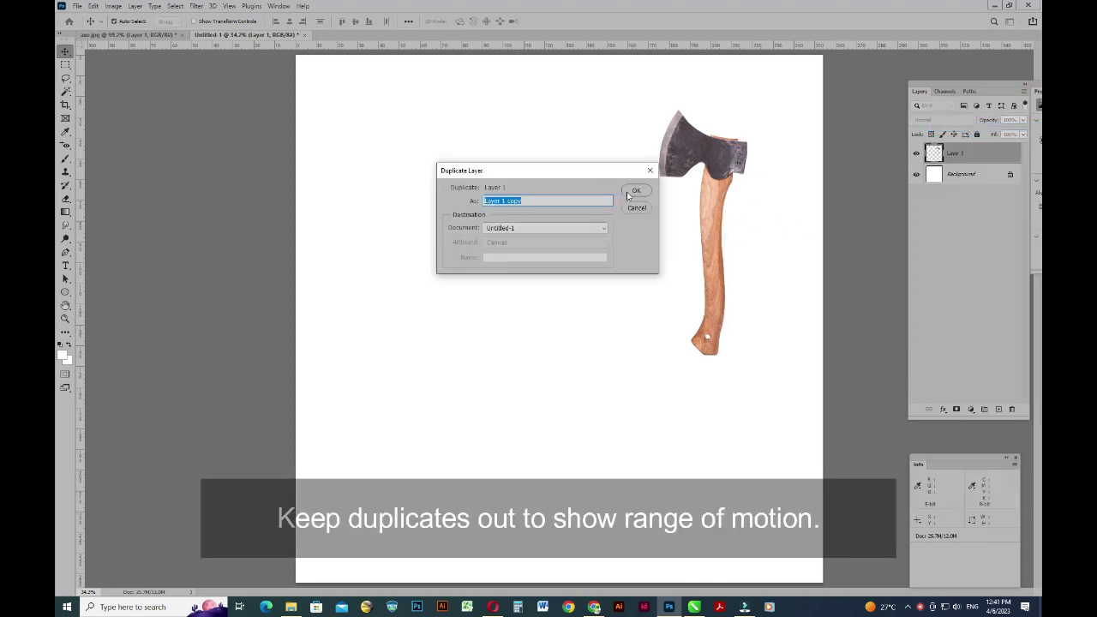
pyautogui.click(627, 194)
pyautogui.hotkey('ctrl', 't')
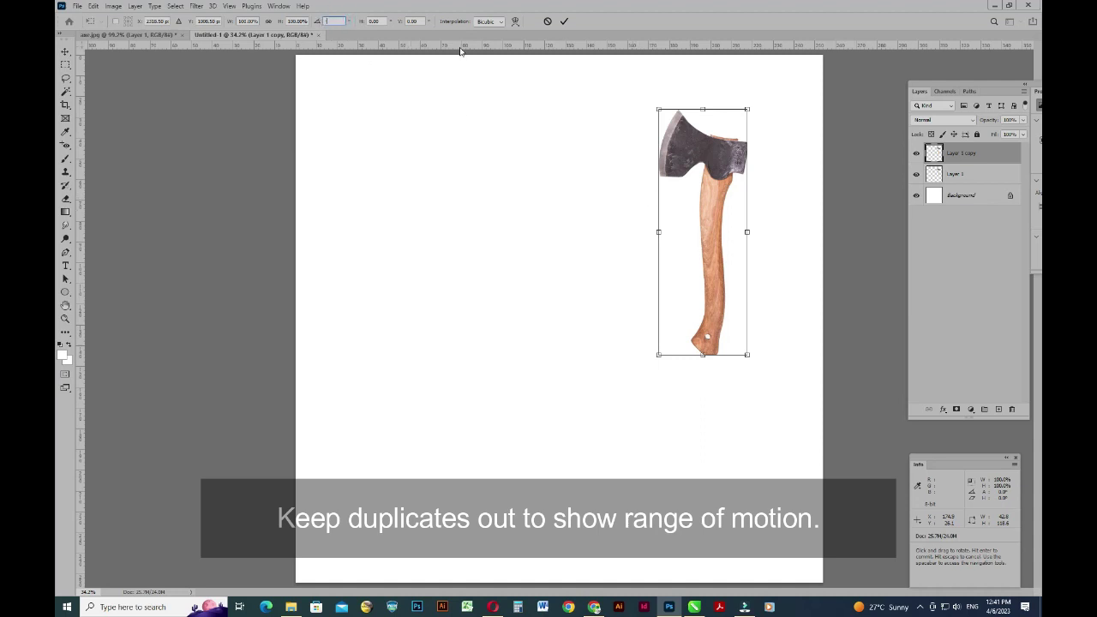
pyautogui.moveTo(460, 50); pyautogui.dragTo(411, 163)
pyautogui.press('Return')
pyautogui.moveTo(760, 275); pyautogui.dragTo(683, 304)
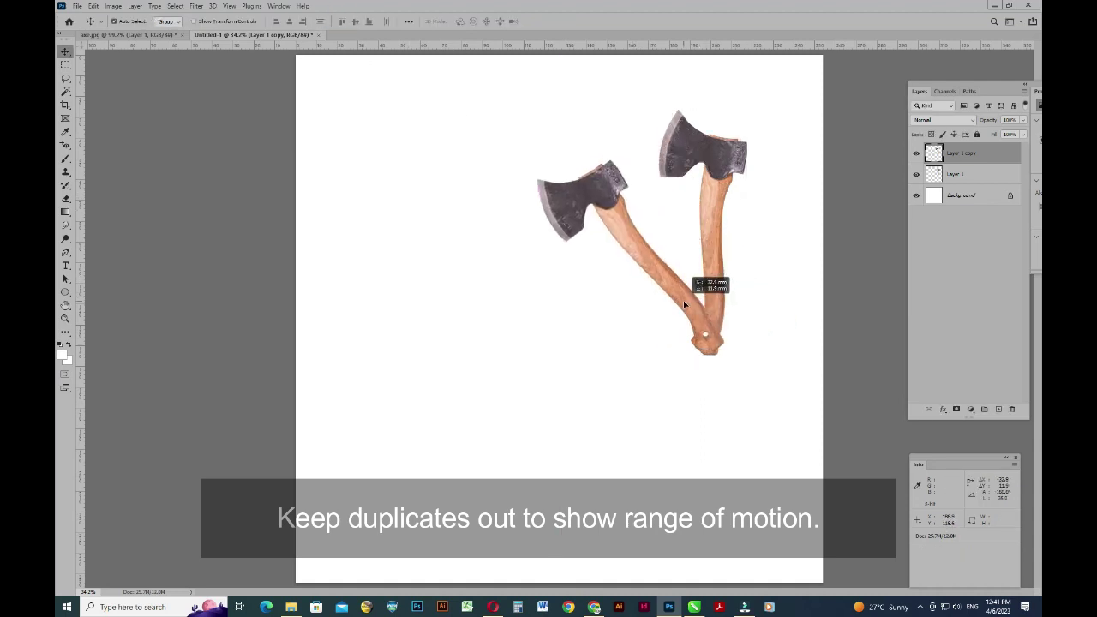
# Add a third axe tilted further counter-clockwise and moved down-left into the fan.
pyautogui.hotkey('ctrl', 'j')
pyautogui.hotkey('ctrl', 't')
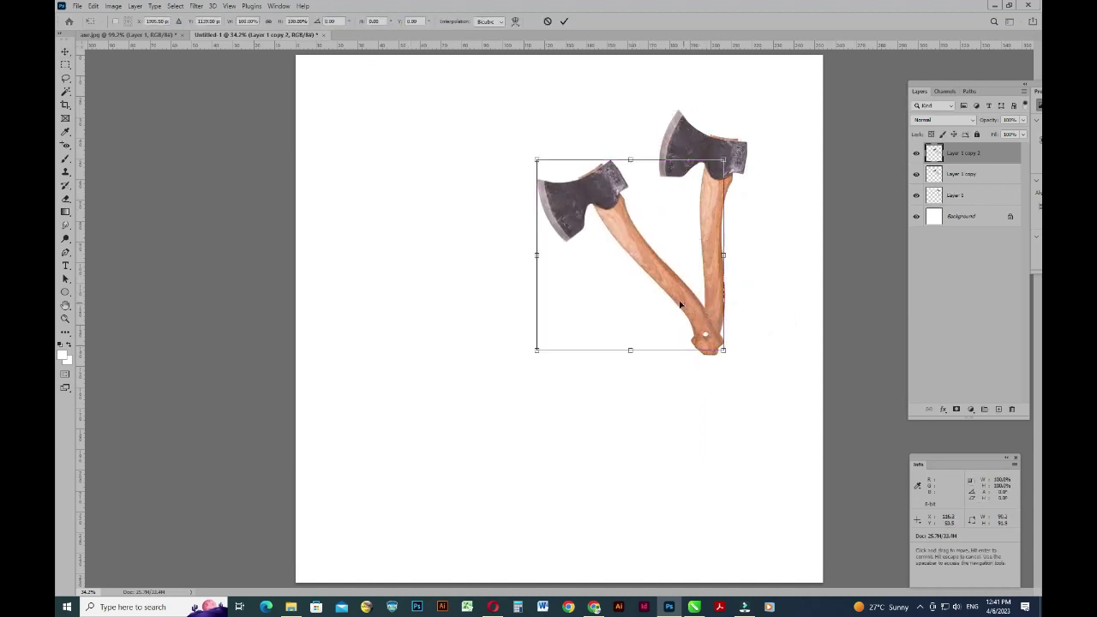
pyautogui.moveTo(515, 53); pyautogui.dragTo(446, 128)
pyautogui.press('Return')
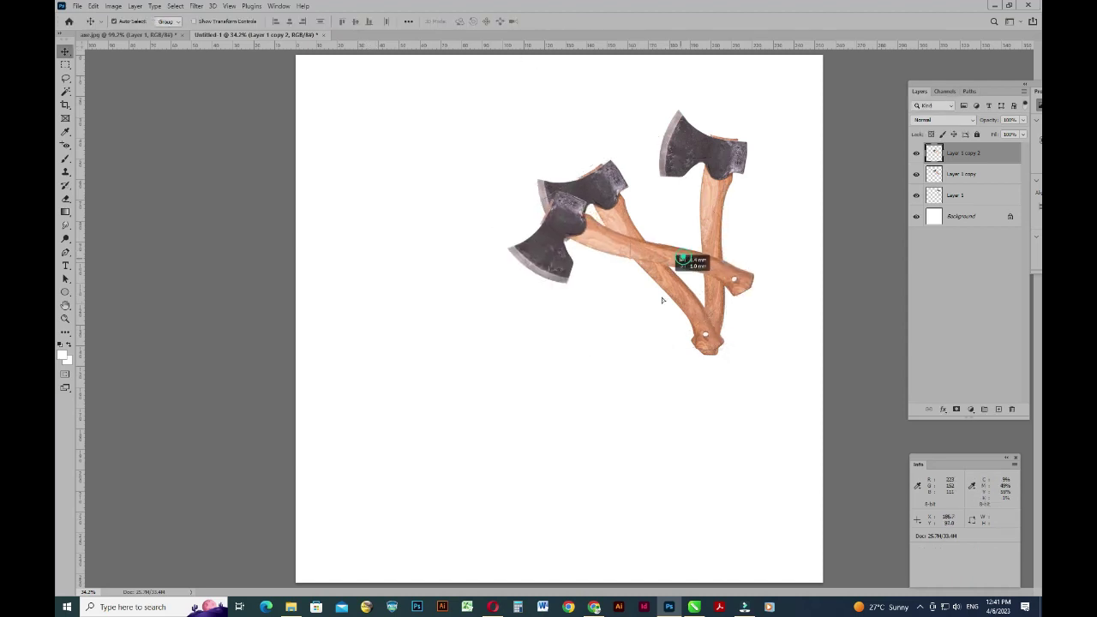
pyautogui.moveTo(692, 257); pyautogui.dragTo(649, 322)
# Add a fourth axe rotated -30° with its handle meeting the others, then select Layer 1 copy.
pyautogui.hotkey('ctrl', 'j')
pyautogui.hotkey('ctrl', 't')
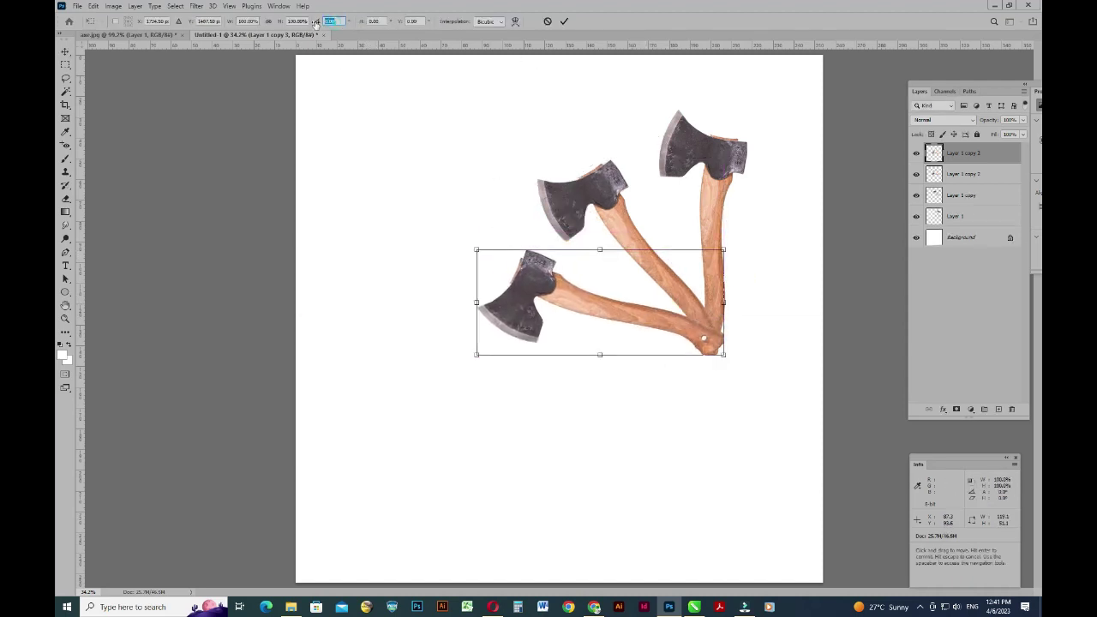
pyautogui.click(330, 21)
pyautogui.write('-30')
pyautogui.press('Return')
pyautogui.moveTo(654, 284); pyautogui.dragTo(652, 343)
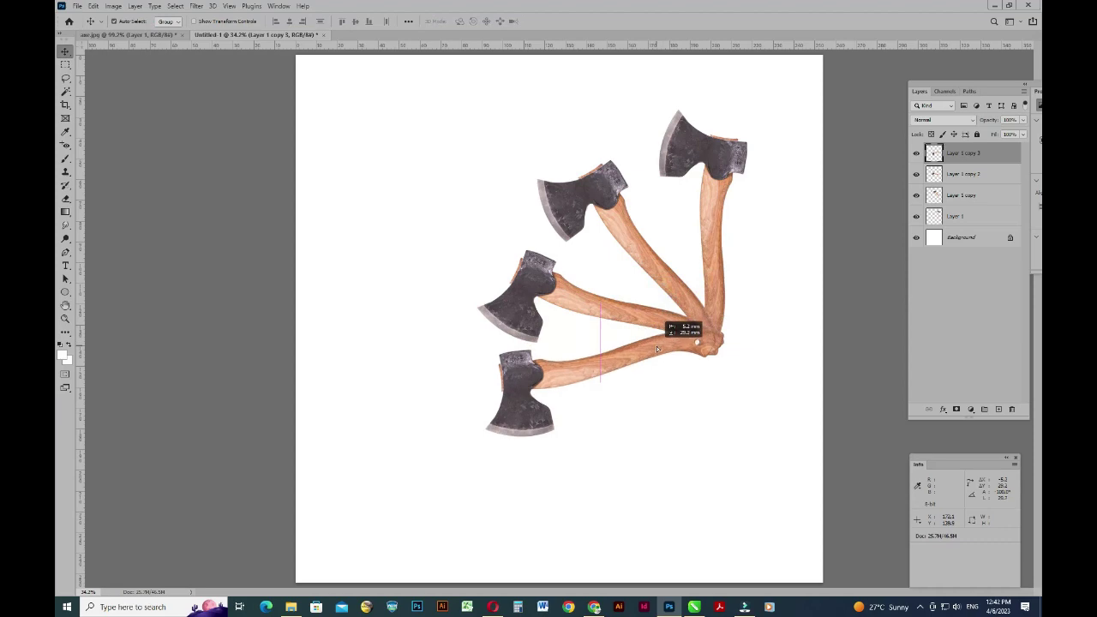
pyautogui.press('Return')
pyautogui.rightClick(578, 204)
pyautogui.click(602, 217)
# Apply Motion Blur at a 25° angle to the Layer 1 copy axe.
pyautogui.click(196, 6)
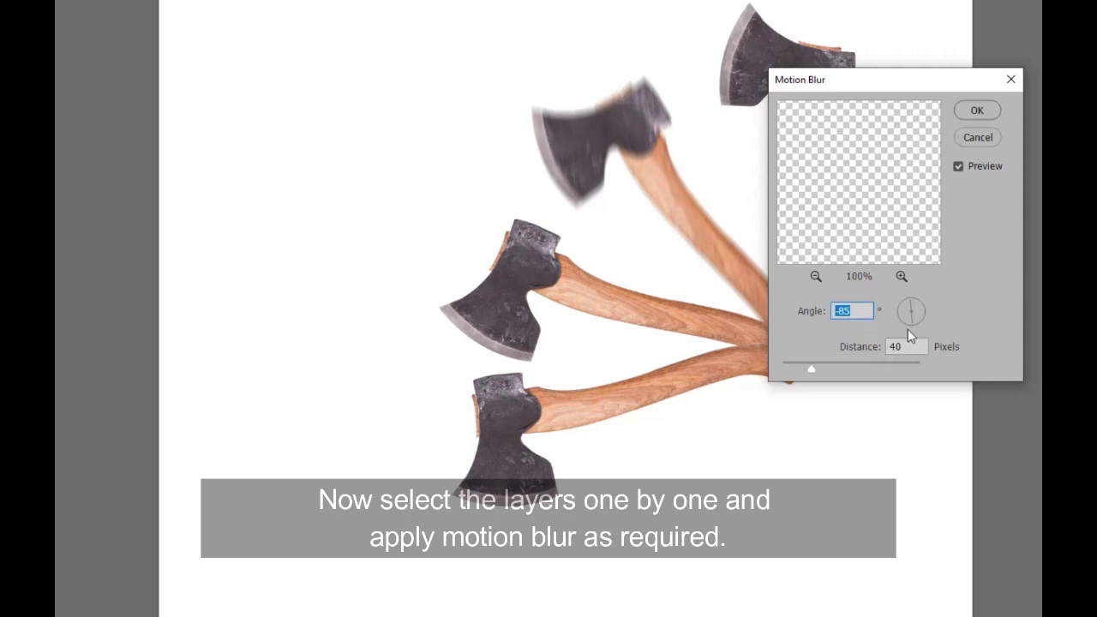
pyautogui.moveTo(910, 323); pyautogui.dragTo(900, 323)
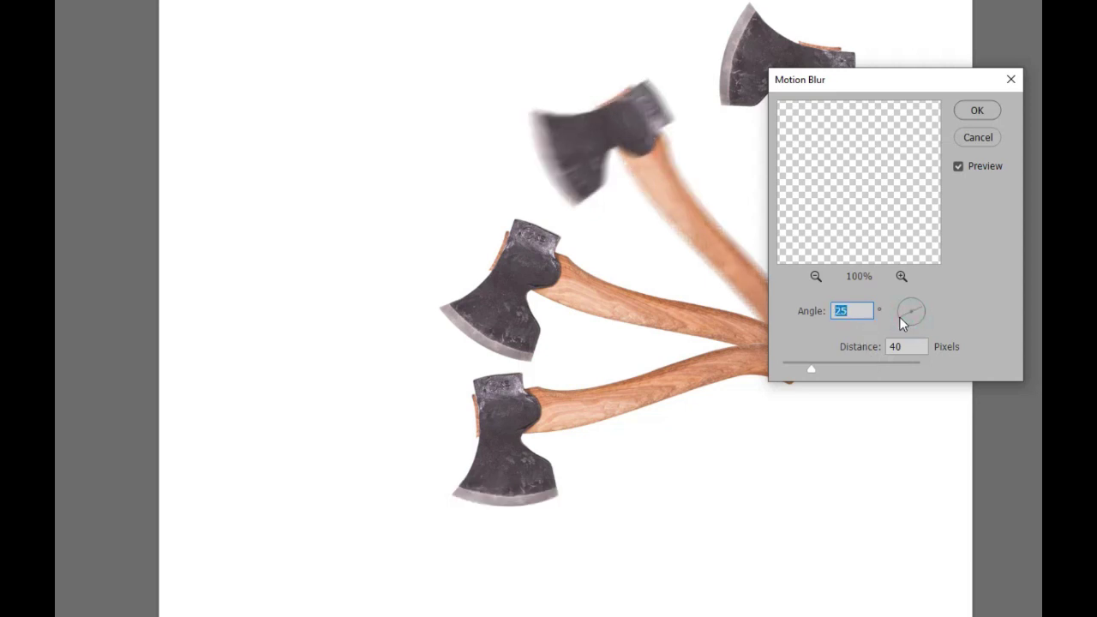
pyautogui.click(976, 110)
# Give the Layer 1 copy 2 axe a Motion Blur with 50-pixel distance.
pyautogui.rightClick(540, 271)
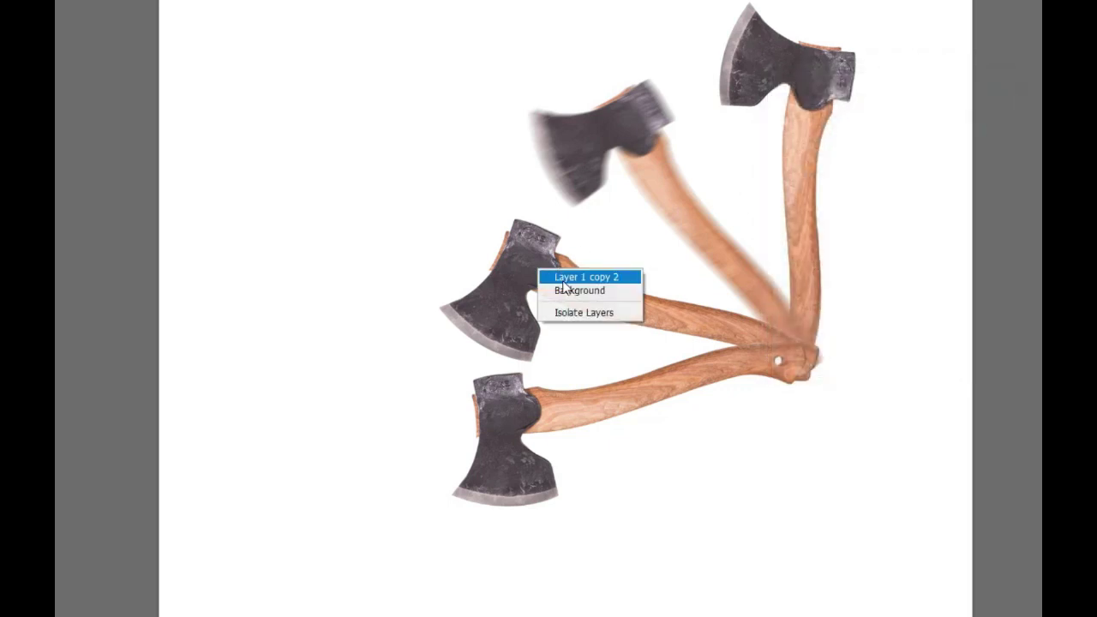
pyautogui.click(628, 285)
pyautogui.click(77, 0)
pyautogui.moveTo(124, 45)
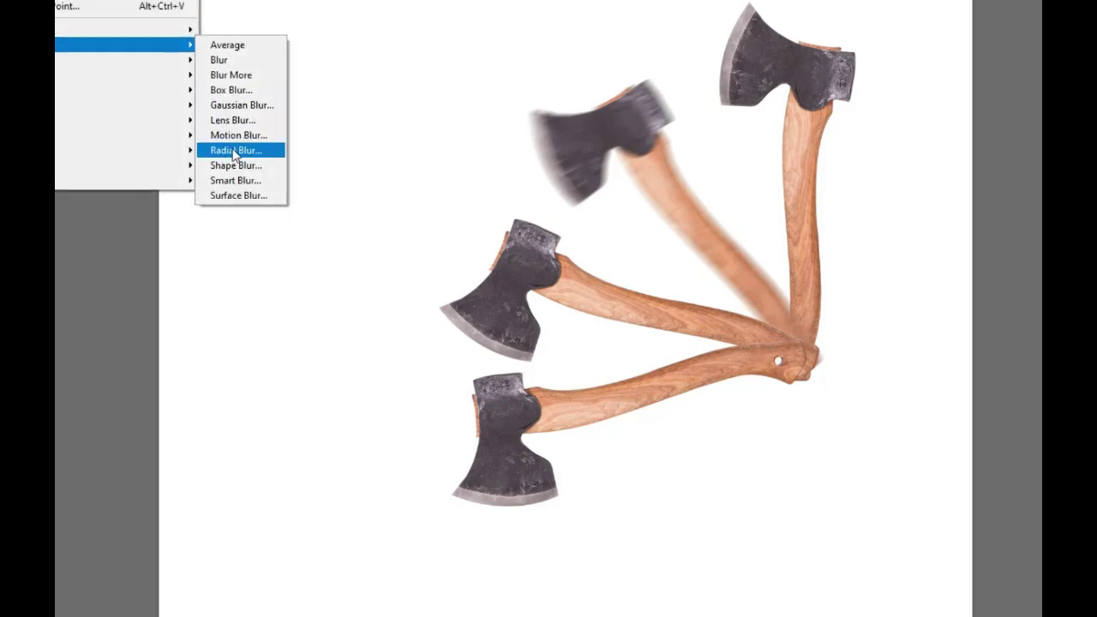
pyautogui.click(237, 135)
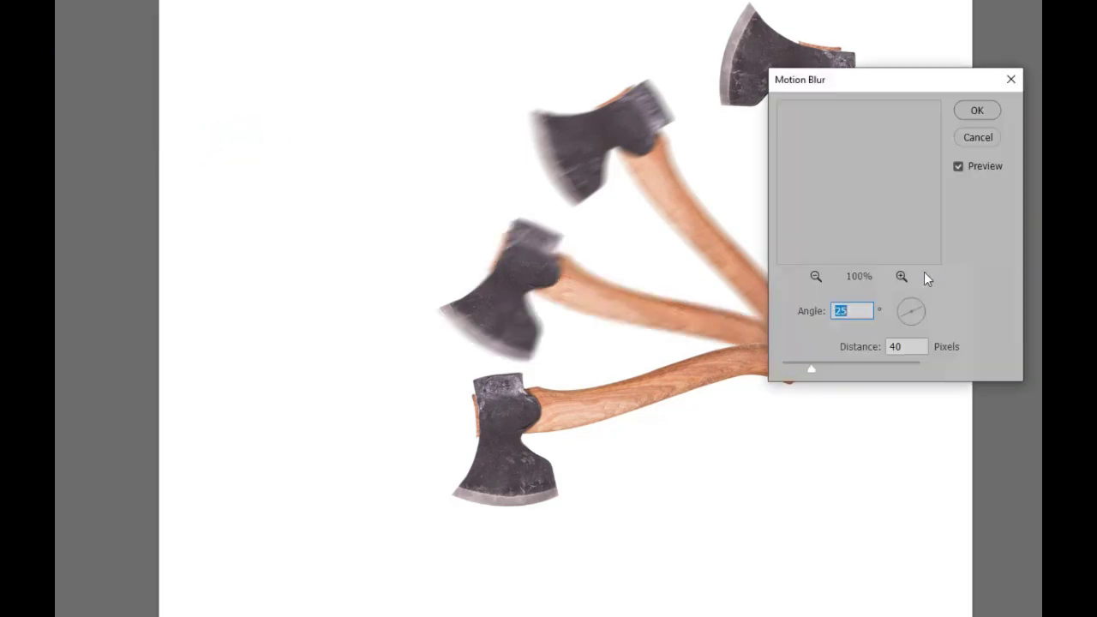
pyautogui.doubleClick(899, 351)
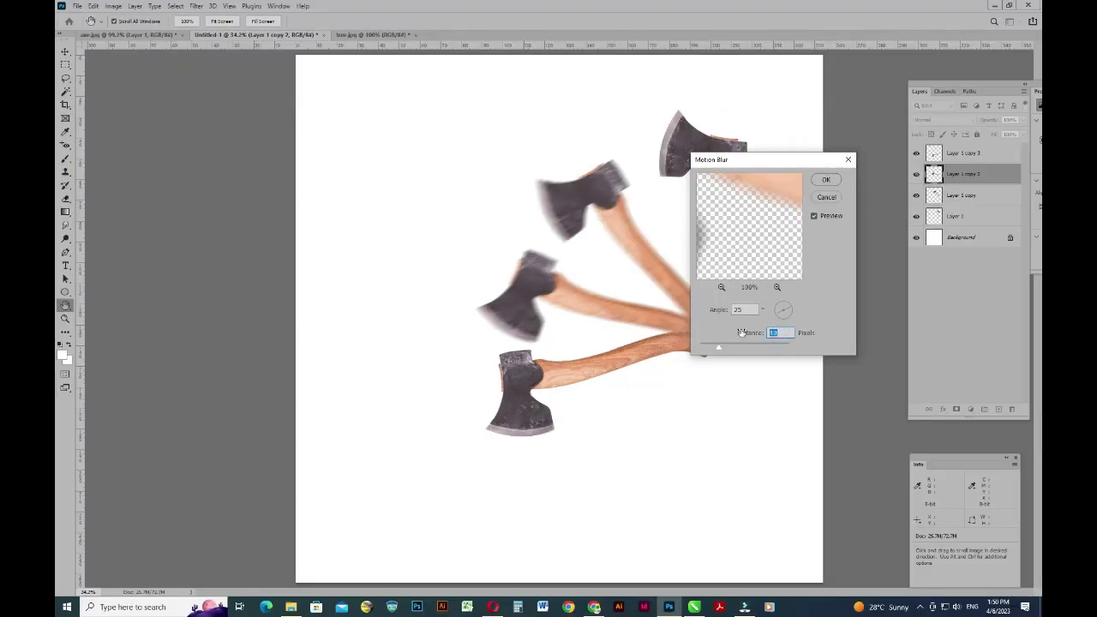
pyautogui.write('50')
pyautogui.press('Tab')
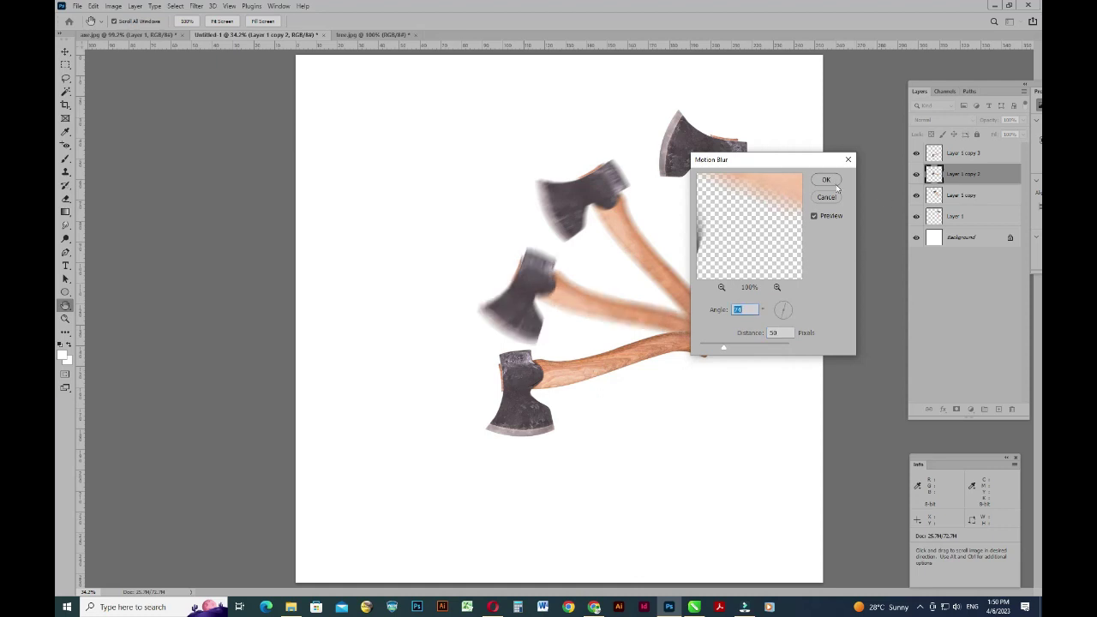
pyautogui.click(835, 184)
# Give the Layer 1 copy 3 axe a near-vertical 50-pixel Motion Blur.
pyautogui.rightClick(524, 385)
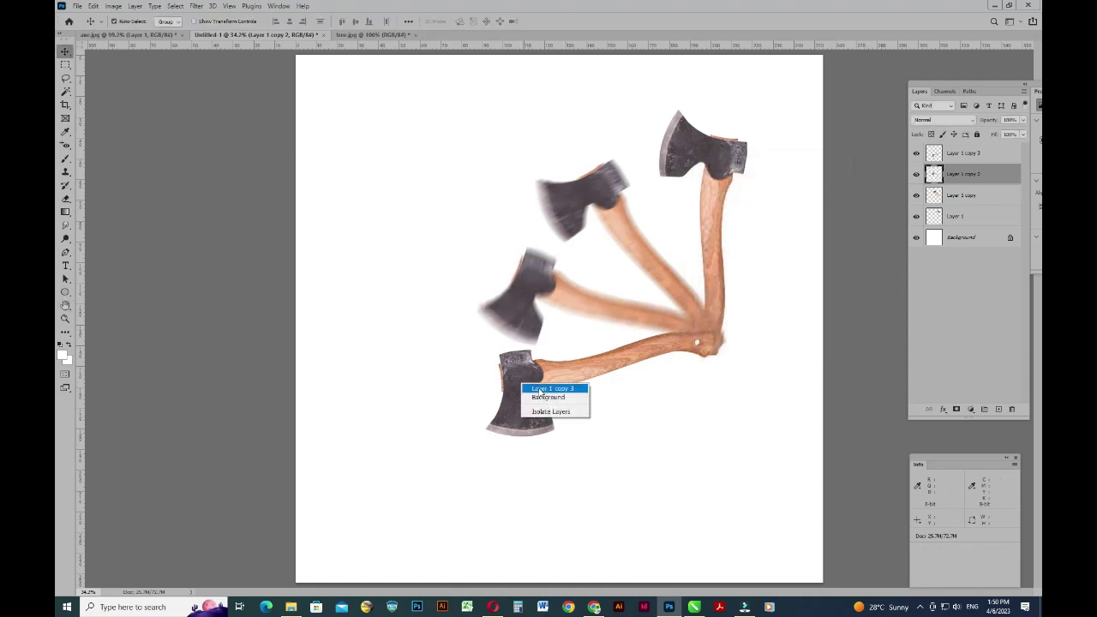
pyautogui.click(541, 389)
pyautogui.click(197, 7)
pyautogui.moveTo(253, 137)
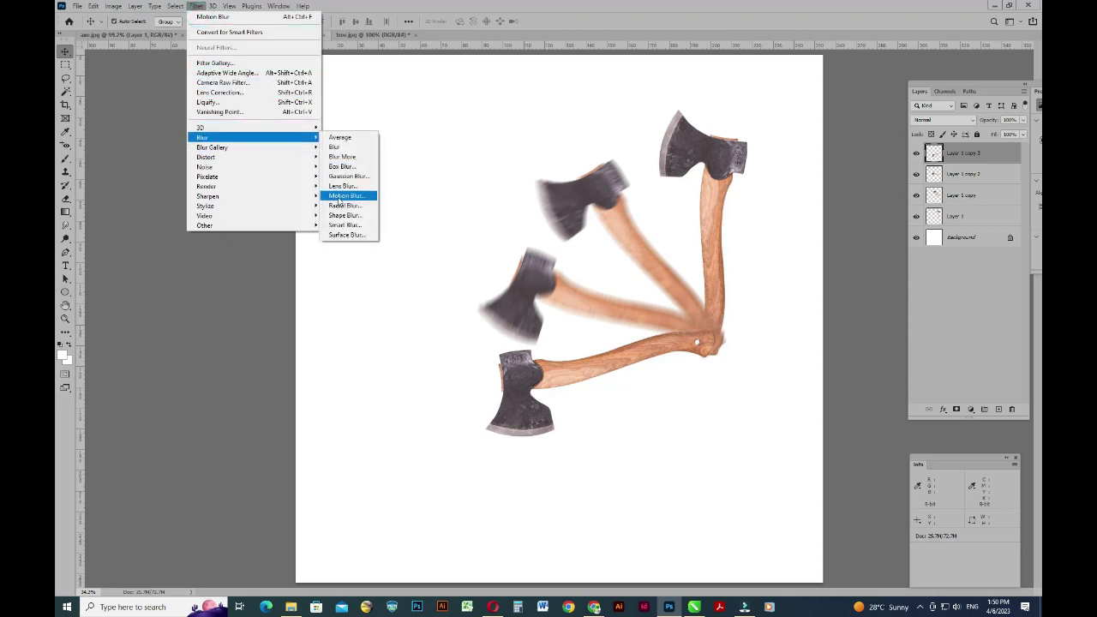
pyautogui.click(339, 196)
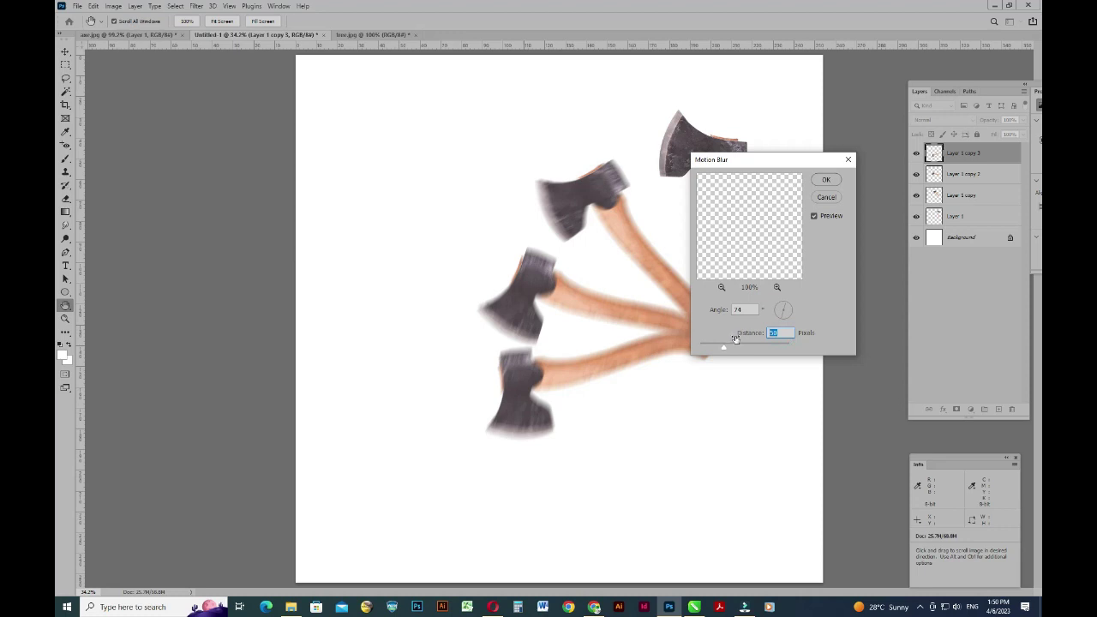
pyautogui.write('0')
pyautogui.write('0')
pyautogui.click(783, 317)
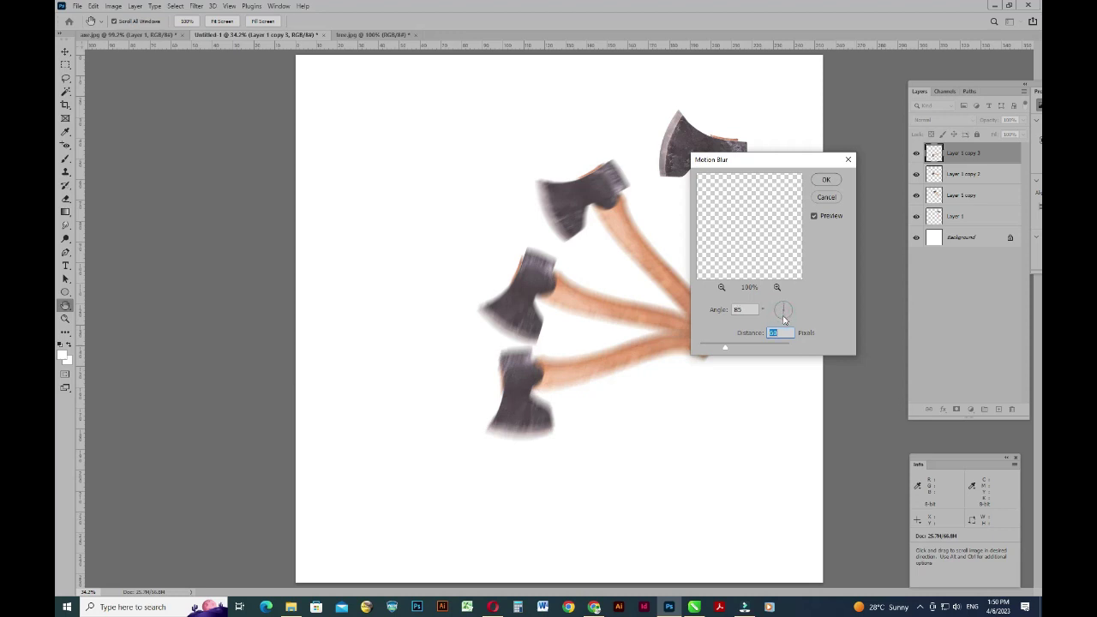
pyautogui.click(826, 180)
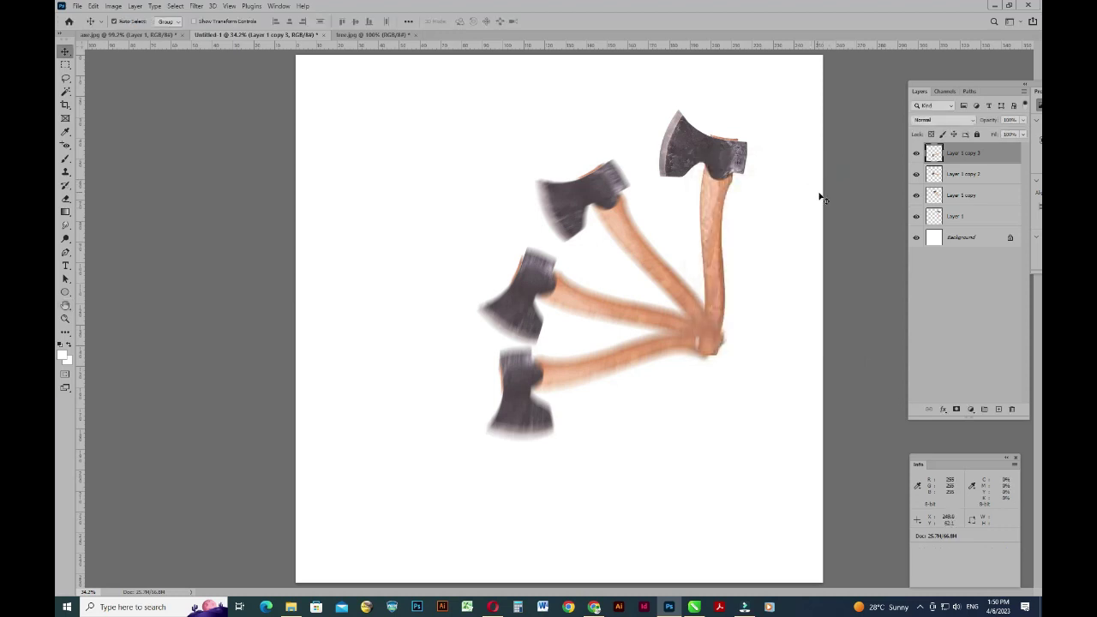
pyautogui.click(343, 35)
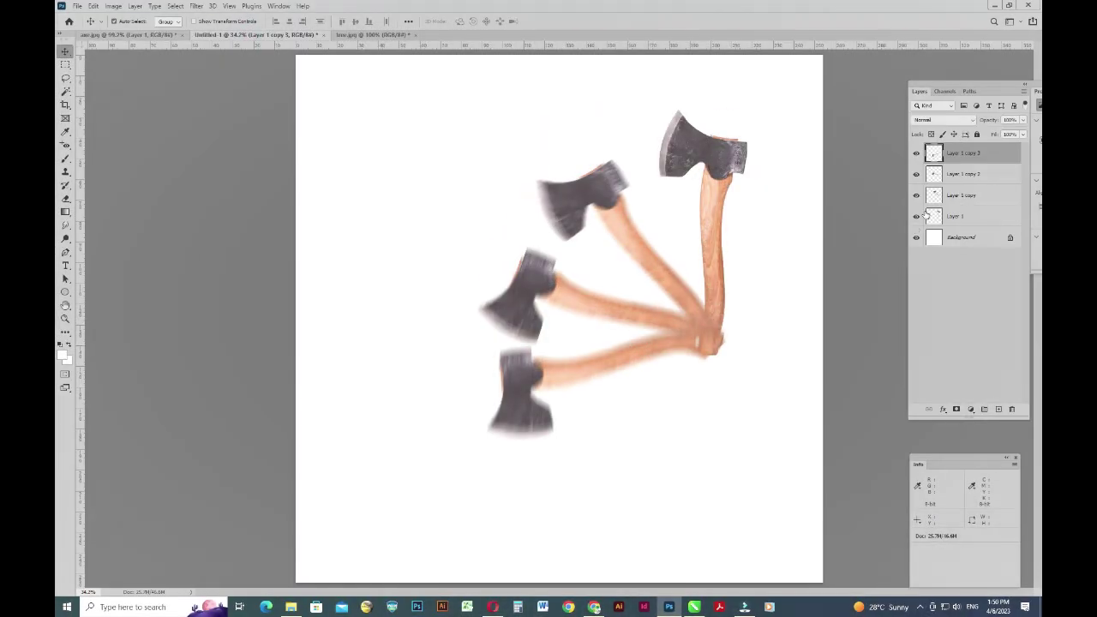
# Paste tree.jpg above Background as Layer 2, enlarge it, and place the stump under the lowest axe.
pyautogui.click(947, 237)
pyautogui.hotkey('ctrl', 'v')
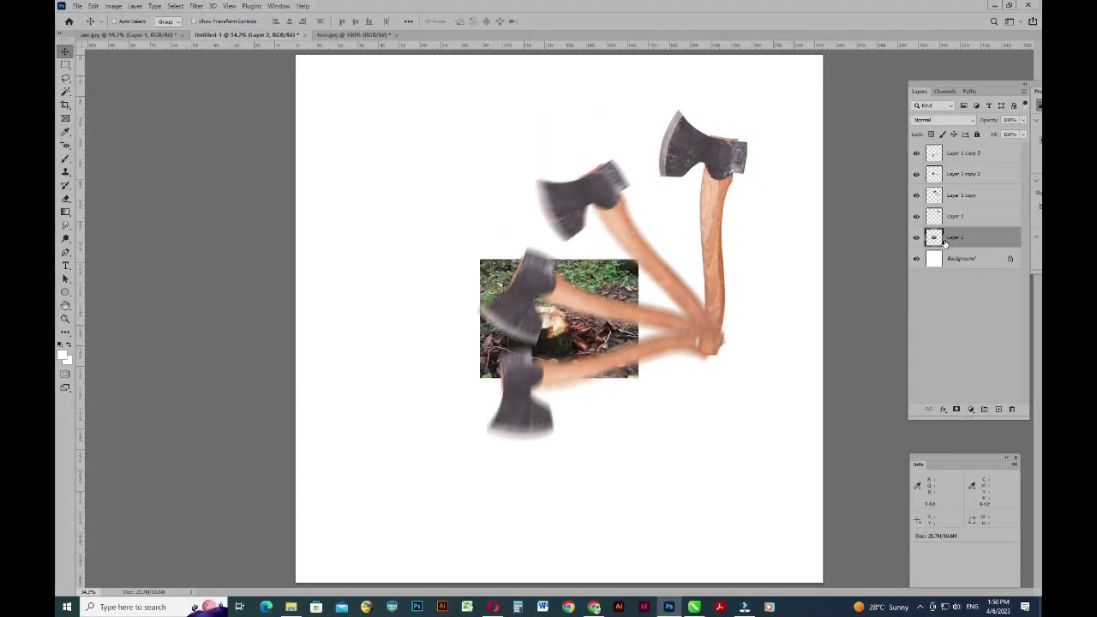
pyautogui.hotkey('ctrl', 't')
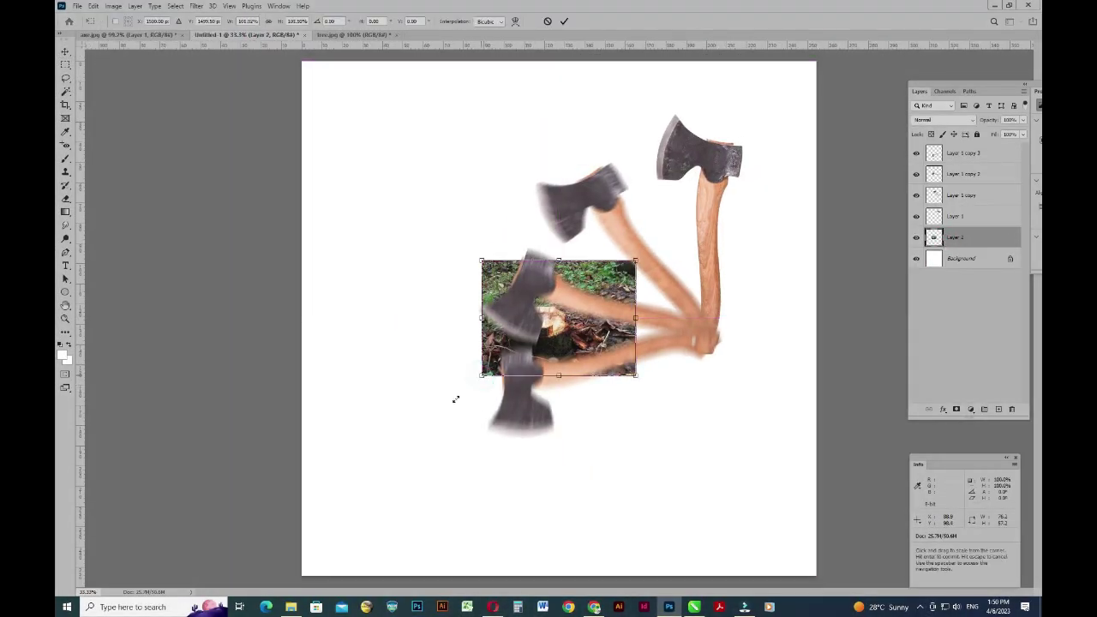
pyautogui.moveTo(455, 399); pyautogui.dragTo(180, 604)
pyautogui.press('Return')
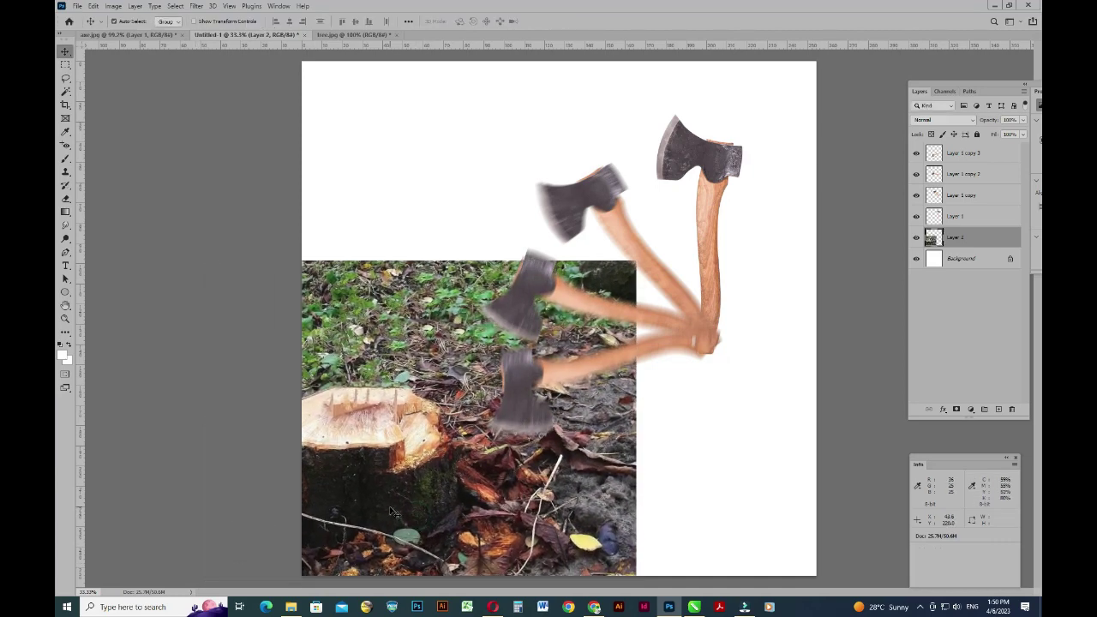
pyautogui.moveTo(391, 511); pyautogui.dragTo(553, 529)
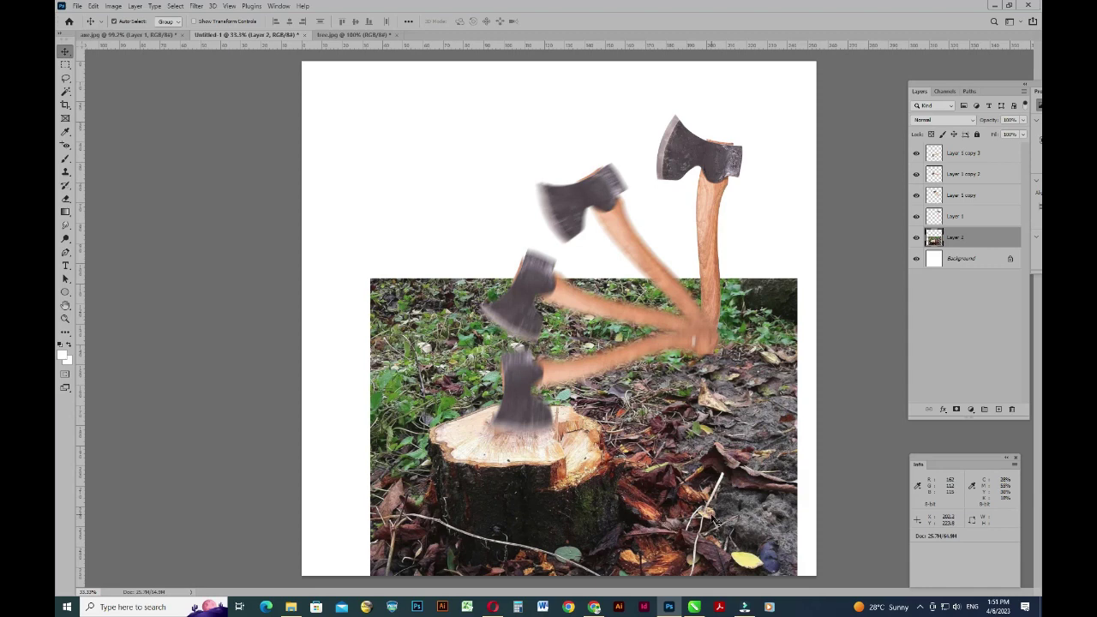
pyautogui.press('e')
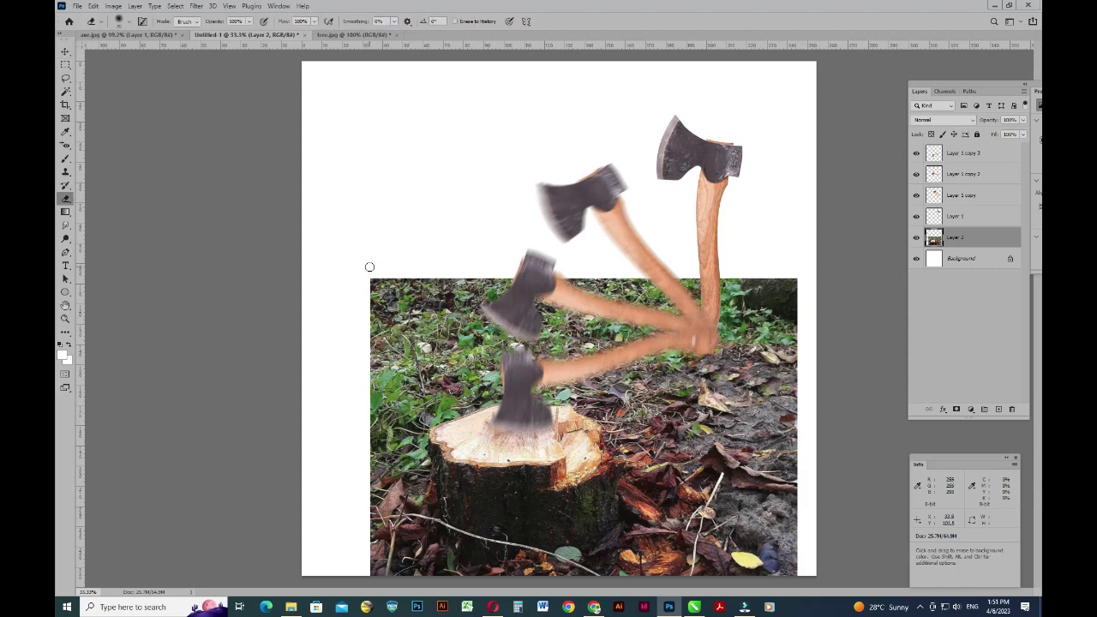
# Erase the photo's top edge with an enlarged soft eraser so it fades to white.
pyautogui.press(']')
pyautogui.press(']')
pyautogui.press(']')
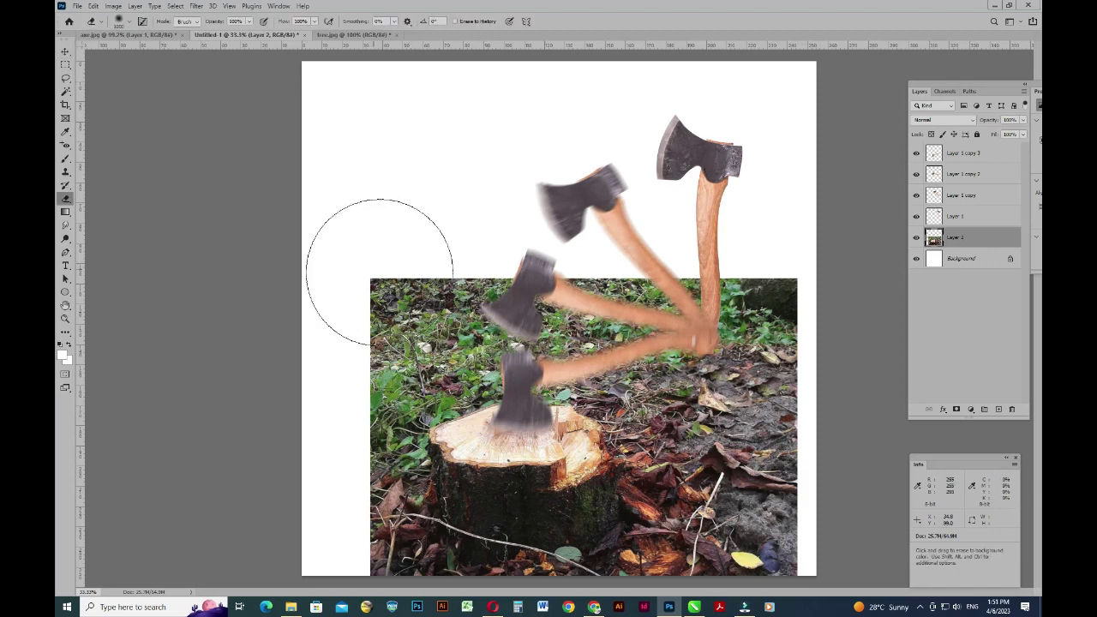
pyautogui.moveTo(374, 272)
pyautogui.mouseDown()
pyautogui.moveTo(693, 313)
pyautogui.moveTo(457, 276)
pyautogui.moveTo(328, 318)
pyautogui.moveTo(466, 269)
pyautogui.moveTo(782, 363)
pyautogui.moveTo(808, 403)
pyautogui.mouseUp()
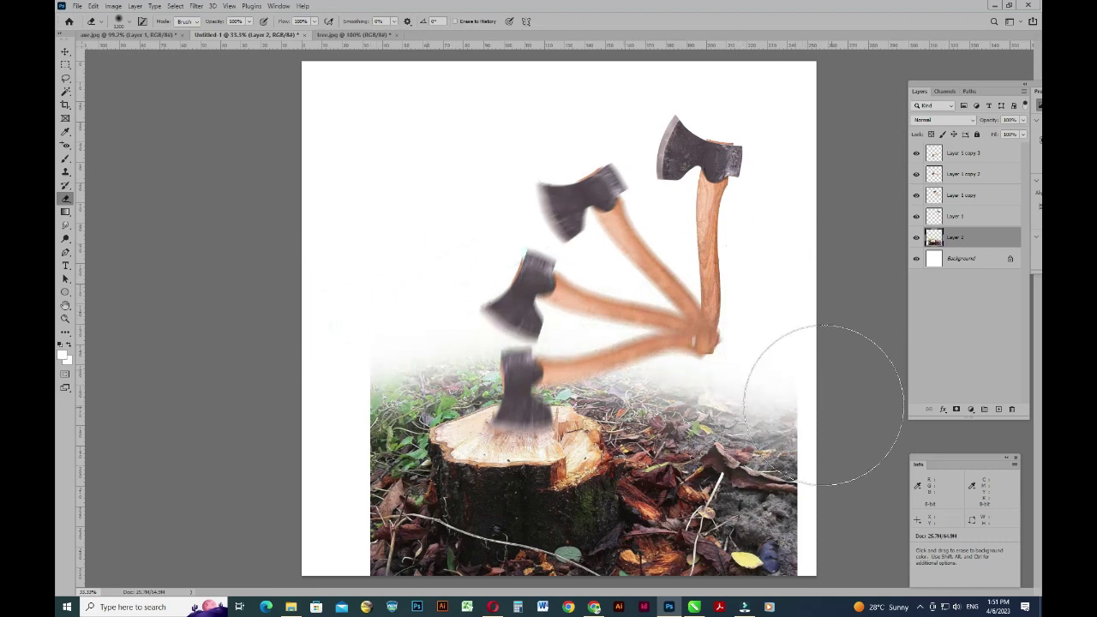
pyautogui.press('c')
pyautogui.moveTo(311, 326); pyautogui.dragTo(347, 319)
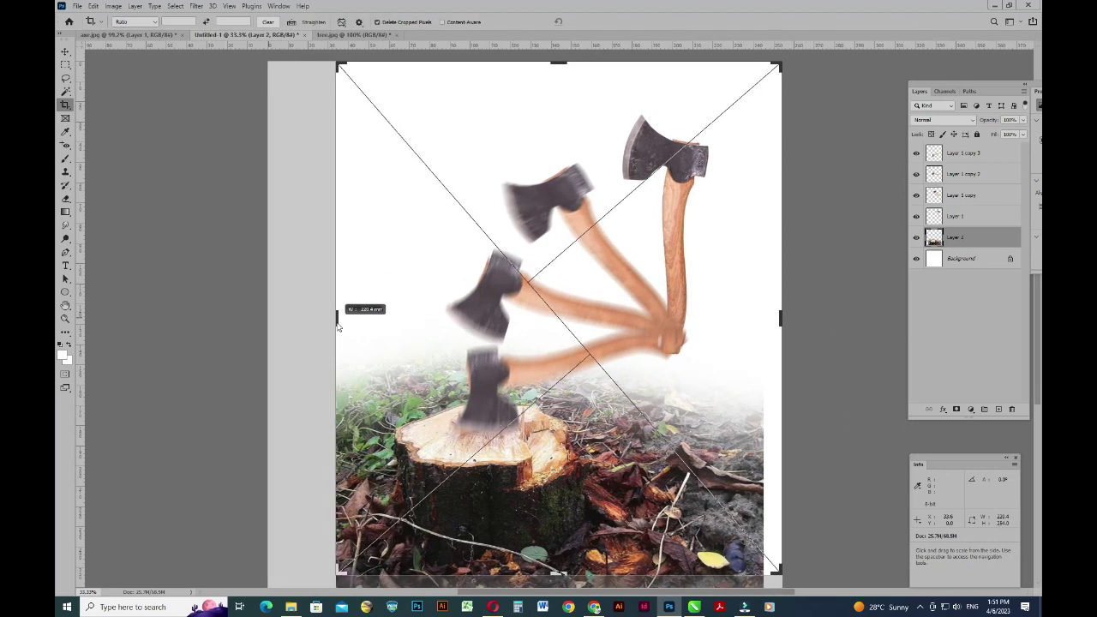
# Pull in the right crop edge and apply the narrower crop.
pyautogui.moveTo(774, 315); pyautogui.dragTo(780, 310)
pyautogui.press('Return')
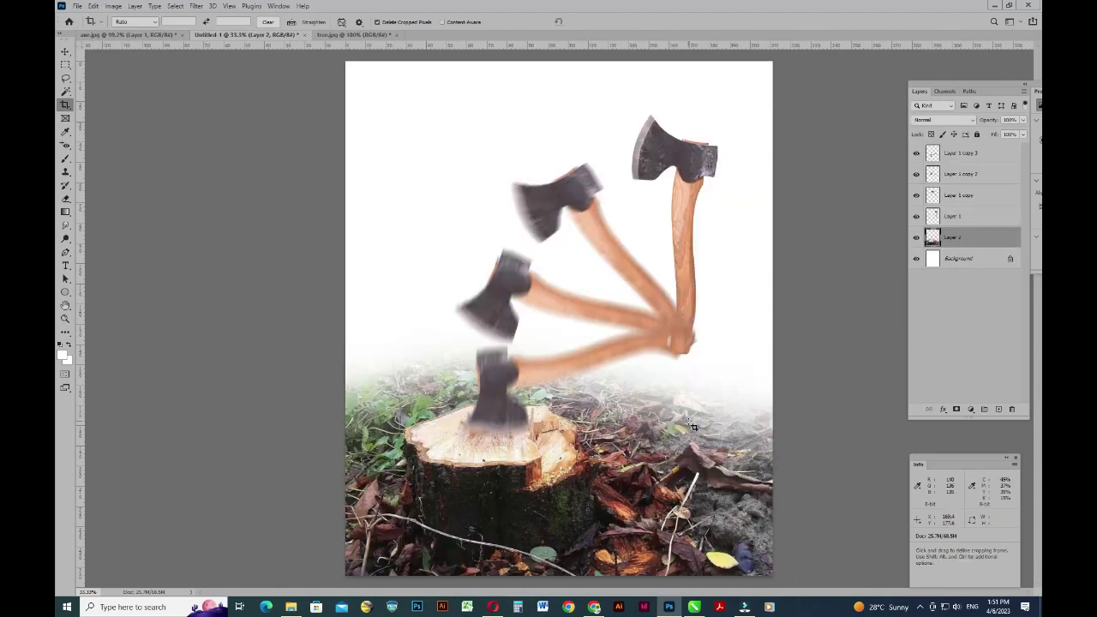